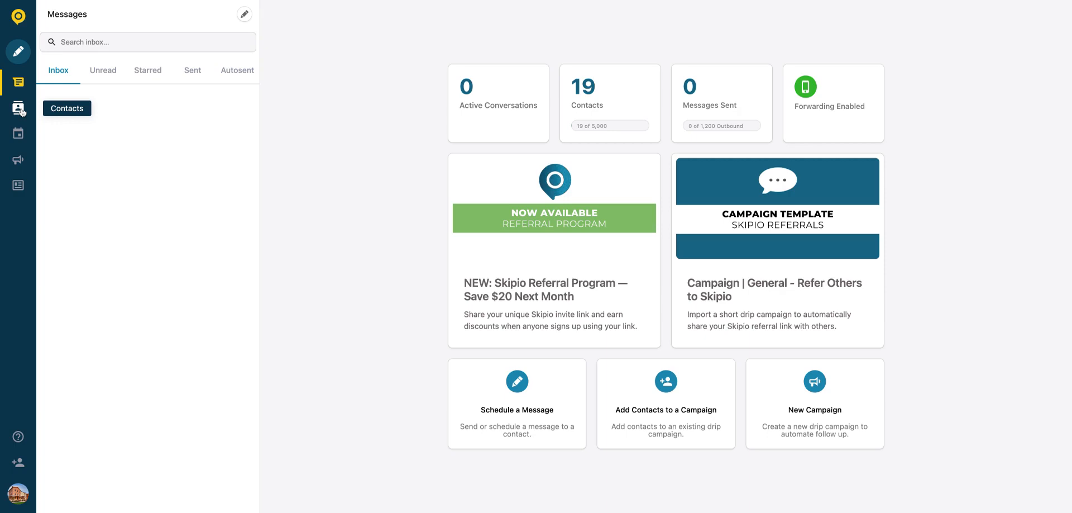
Step: Open the Contacts address book from the left sidebar
{"action": "left_click", "coordinate": [19, 109]}
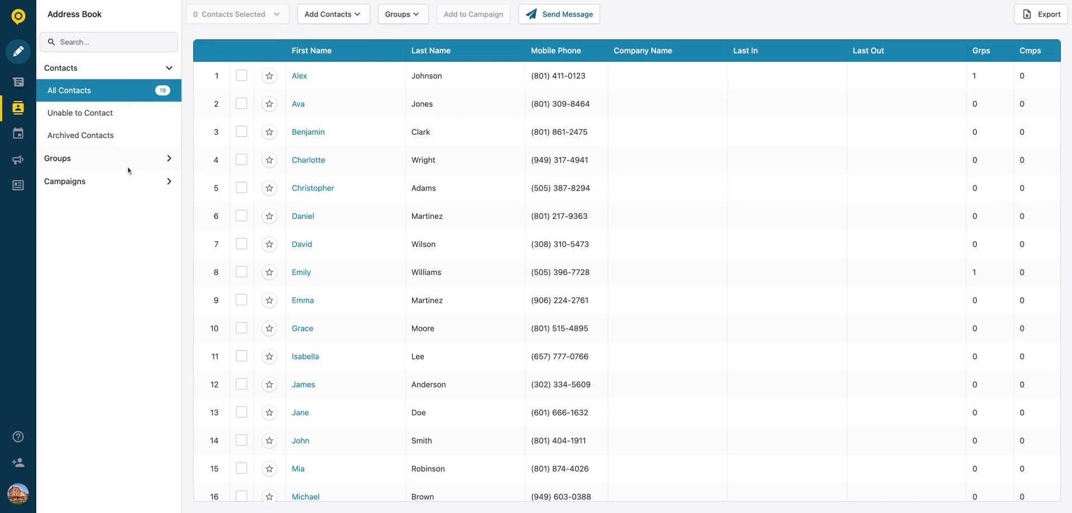
Step: Start a new group named 'Preferred Customers'
{"action": "left_click", "coordinate": [412, 16]}
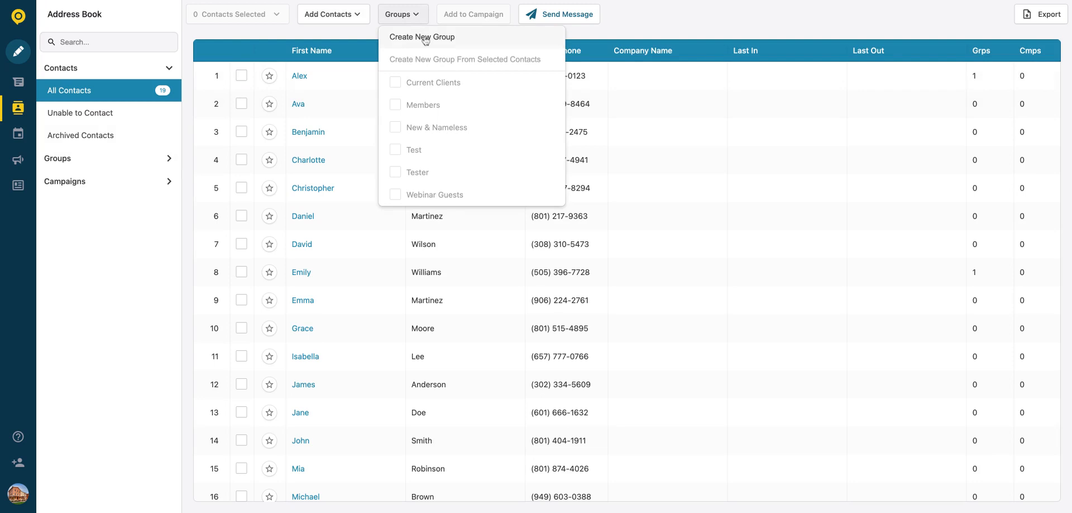
{"action": "left_click", "coordinate": [426, 38]}
{"action": "left_click", "coordinate": [767, 73]}
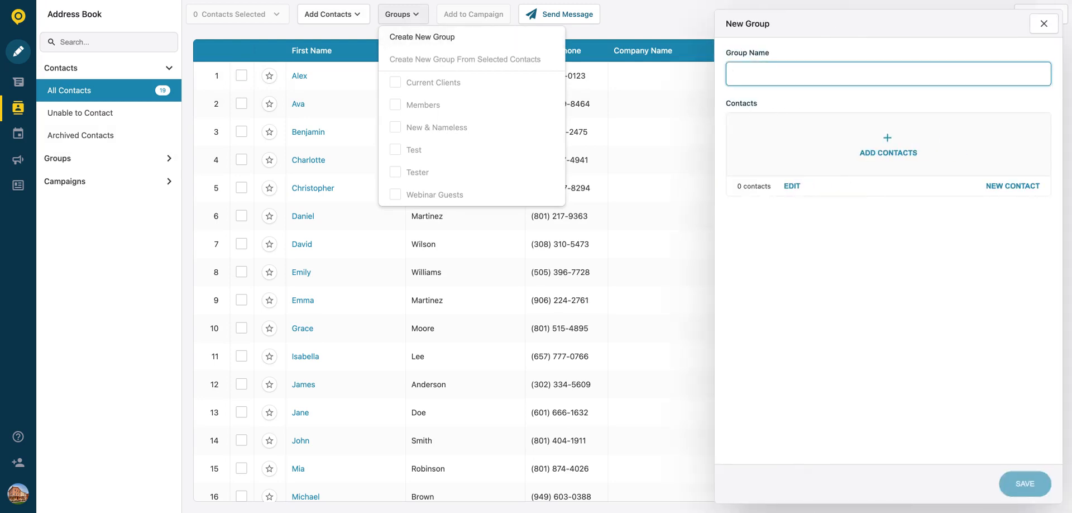
{"action": "type", "text": "Preferred Customers"}
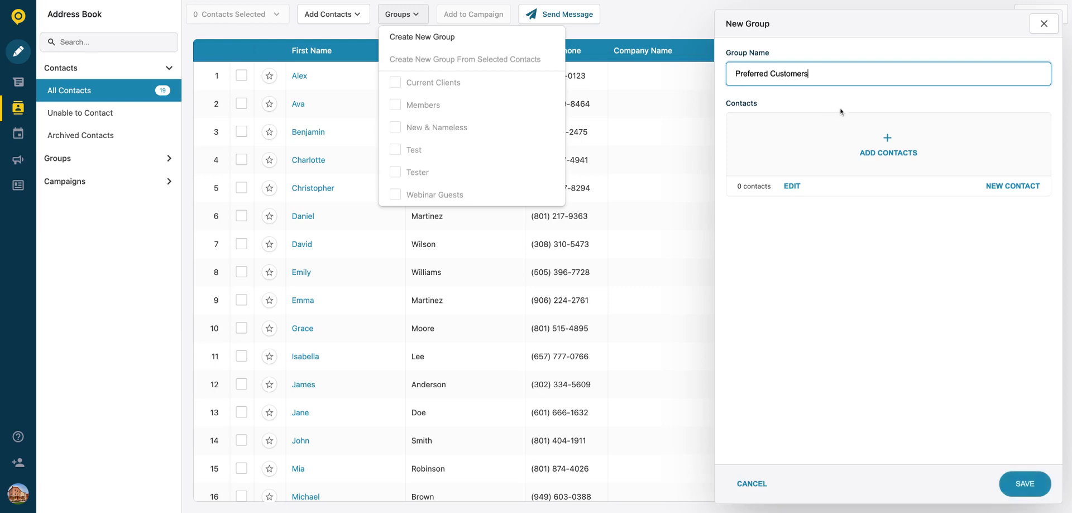
Step: Add Alex, Charlotte, Christopher, Daniel, David, Emma, Mia and Michael, then save the group
{"action": "left_click", "coordinate": [883, 157]}
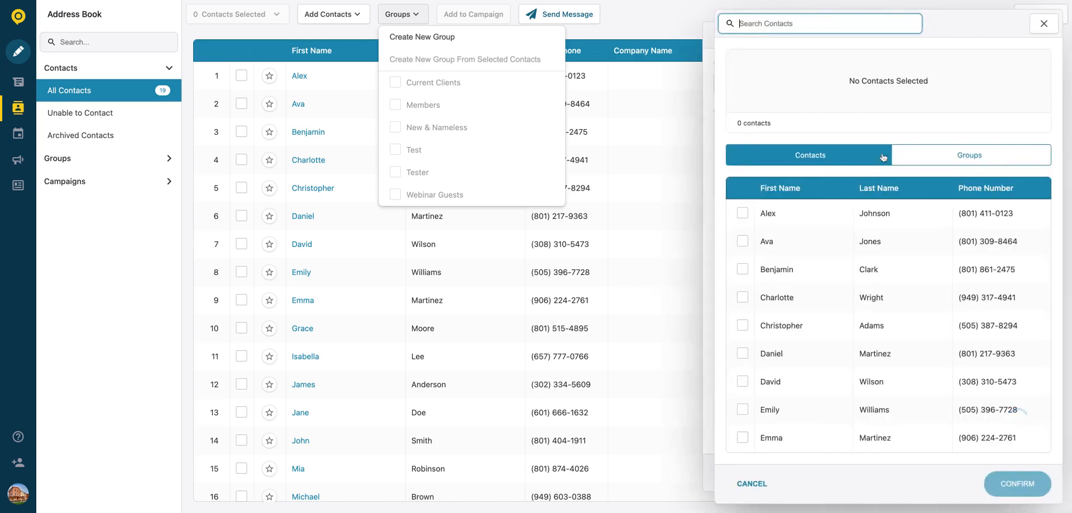
{"action": "left_click", "coordinate": [742, 213]}
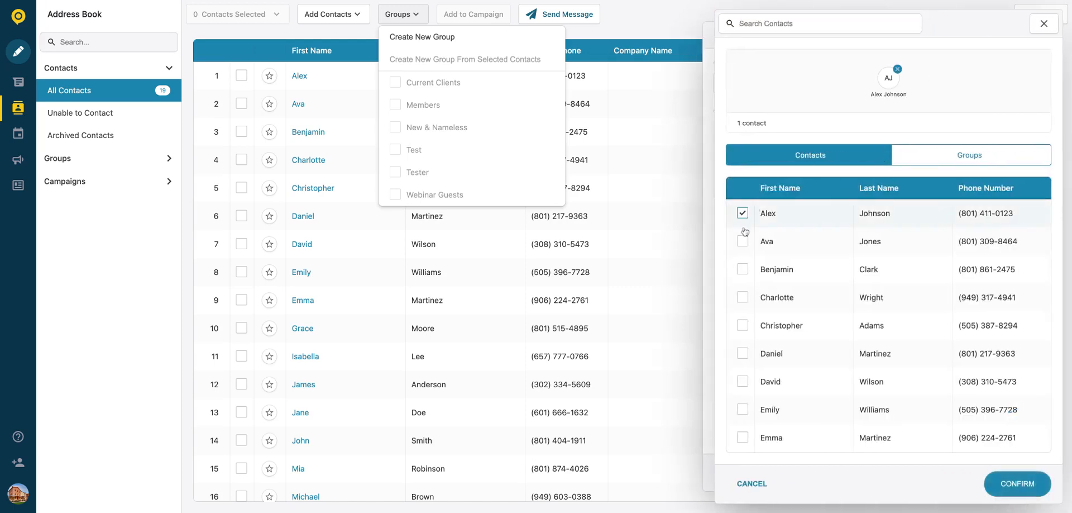
{"action": "left_click", "coordinate": [742, 297]}
{"action": "left_click", "coordinate": [743, 325]}
{"action": "left_click", "coordinate": [743, 353]}
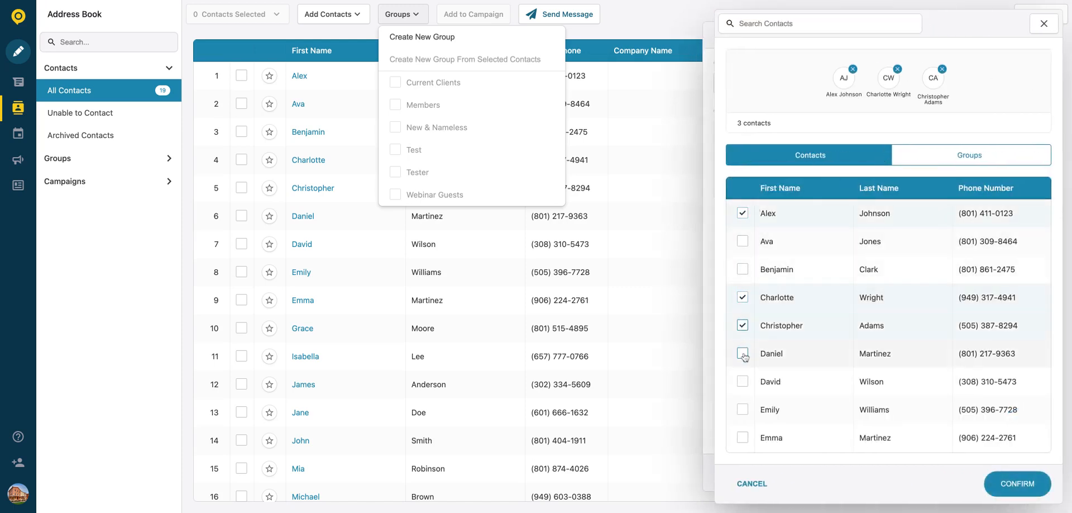
{"action": "left_click", "coordinate": [742, 381]}
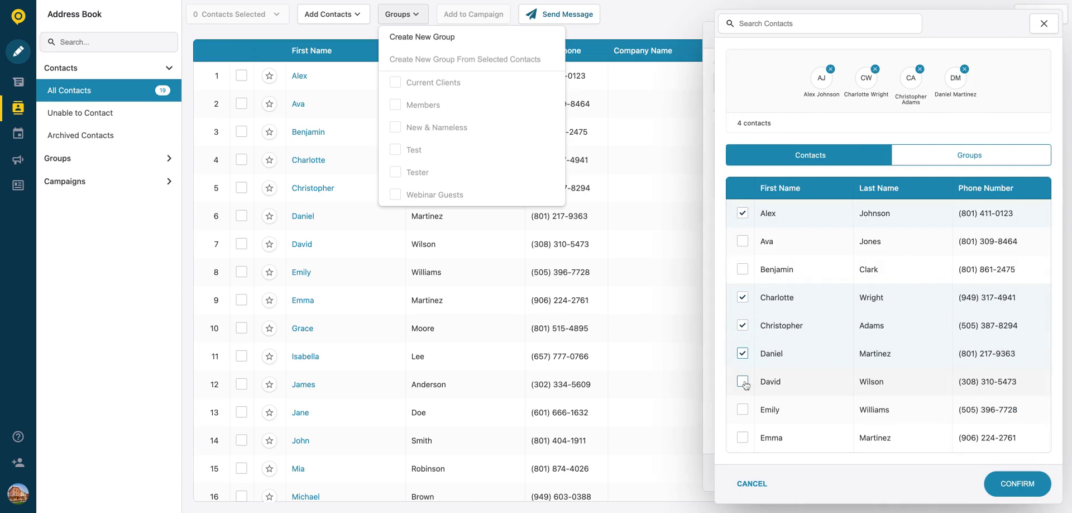
{"action": "left_click", "coordinate": [743, 437]}
{"action": "scroll", "coordinate": [831, 366], "scroll_direction": "down", "scroll_amount": 5}
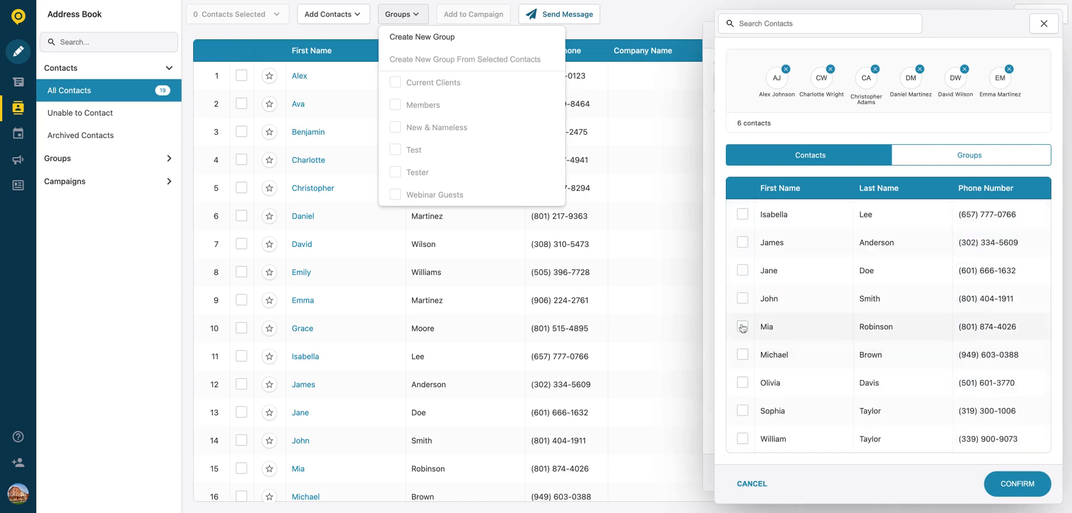
{"action": "left_click", "coordinate": [742, 326]}
{"action": "left_click", "coordinate": [742, 354]}
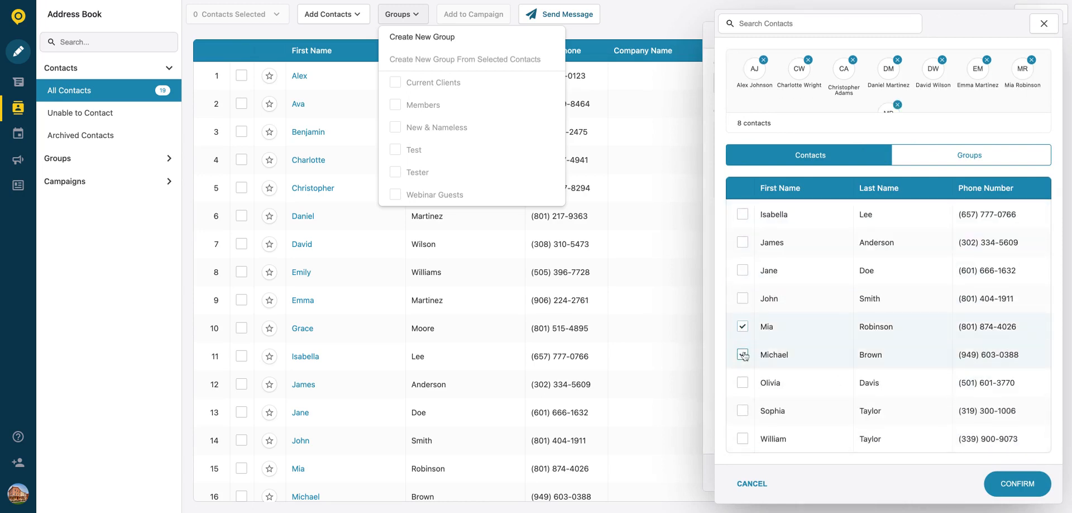
{"action": "left_click", "coordinate": [1020, 484]}
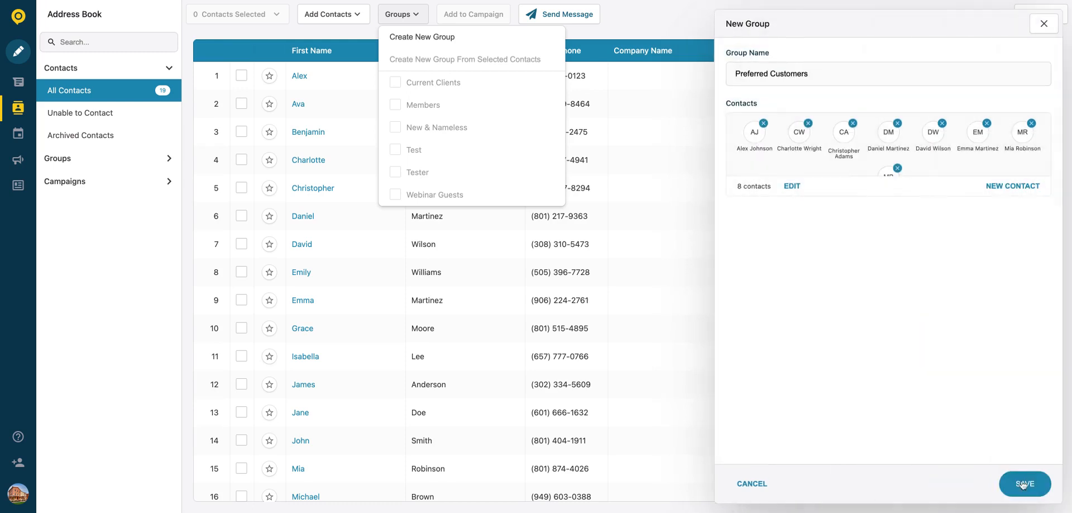
{"action": "left_click", "coordinate": [1023, 484]}
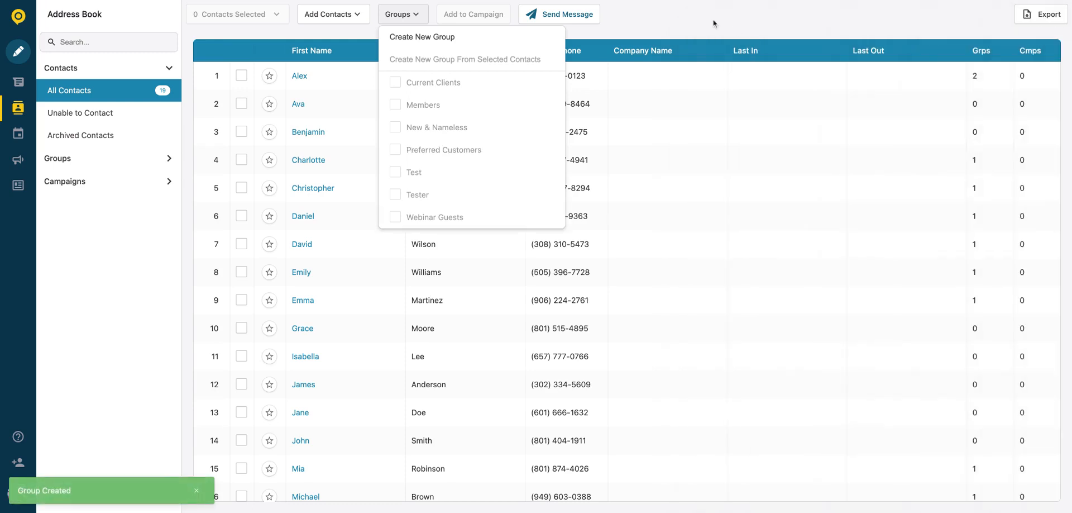
Step: Select Preferred Customers under the sidebar's Groups and view its details with 8 contacts
{"action": "left_click", "coordinate": [675, 21]}
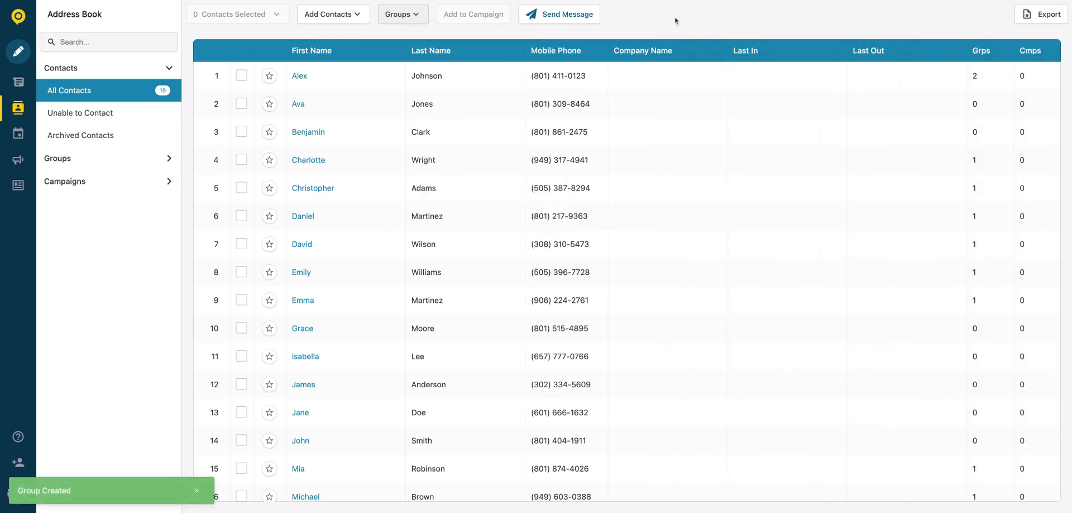
{"action": "left_click", "coordinate": [122, 160]}
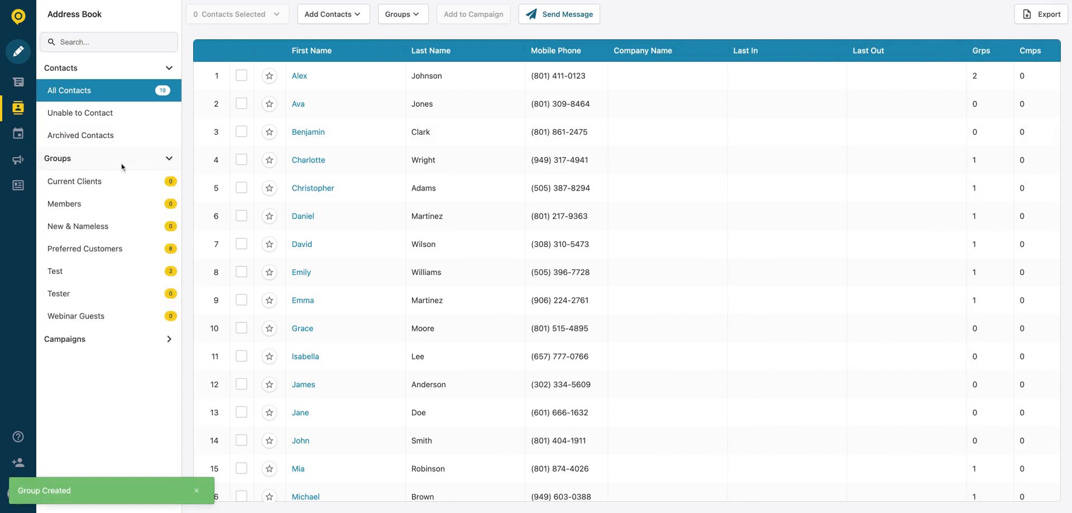
{"action": "left_click", "coordinate": [84, 252]}
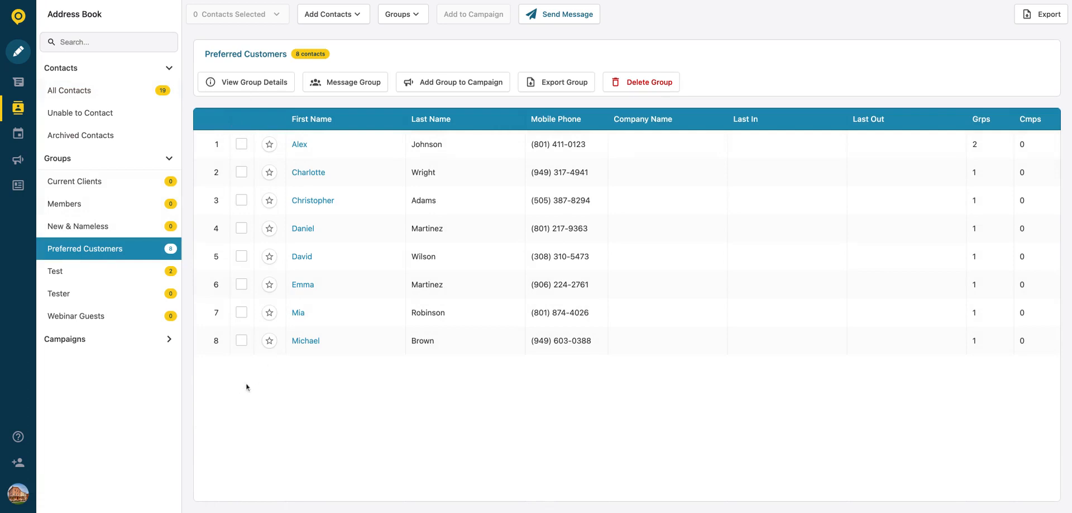
{"action": "left_click", "coordinate": [271, 83]}
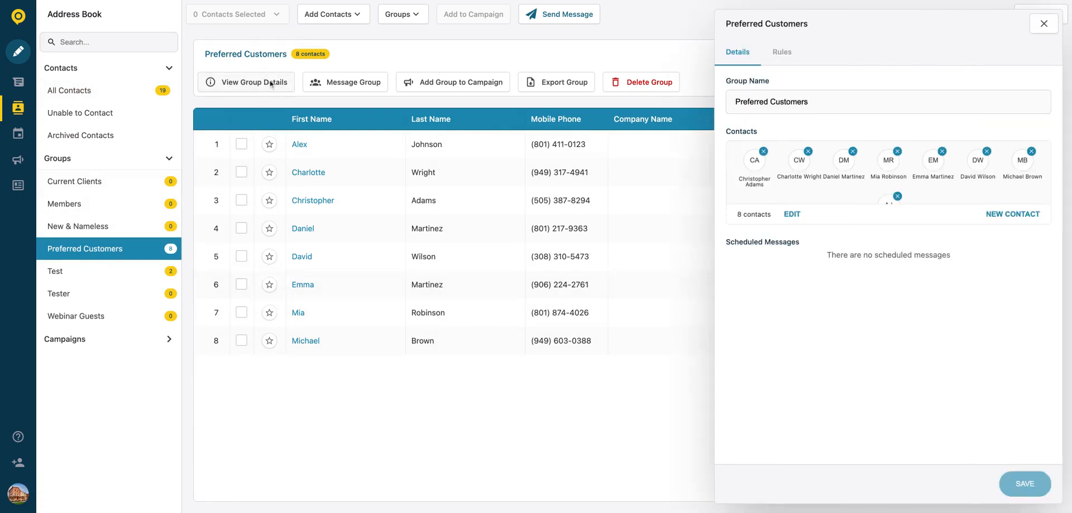
Step: Remove Christopher and Daniel from the group and save it with six contacts
{"action": "left_click", "coordinate": [763, 152]}
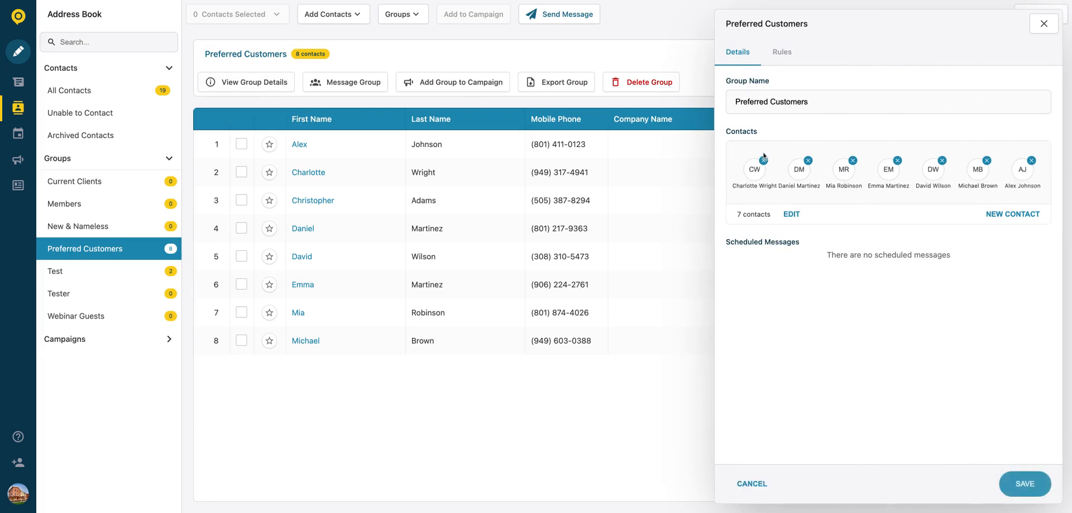
{"action": "left_click", "coordinate": [810, 164]}
{"action": "left_click", "coordinate": [1032, 489]}
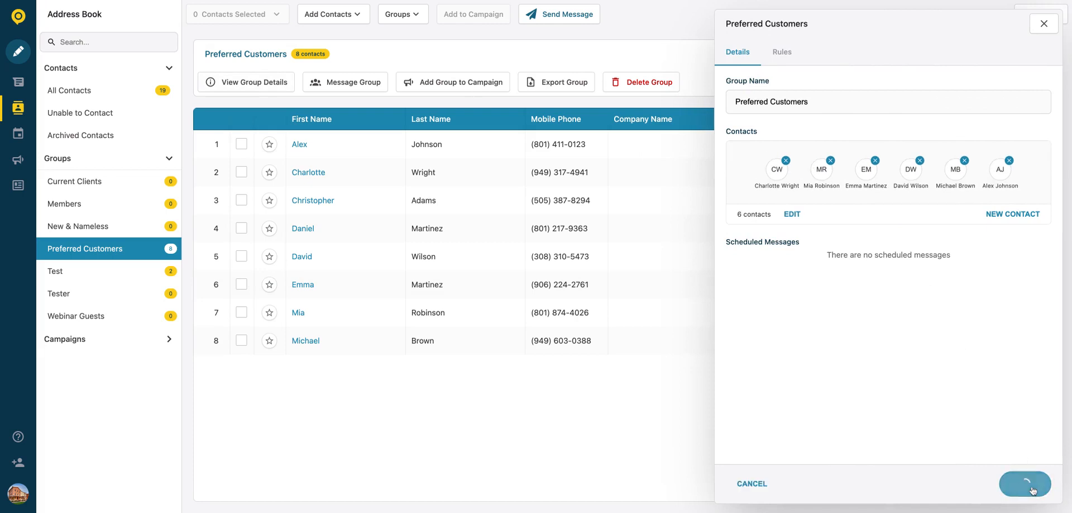
{"action": "left_click", "coordinate": [249, 87]}
{"action": "left_click", "coordinate": [793, 215]}
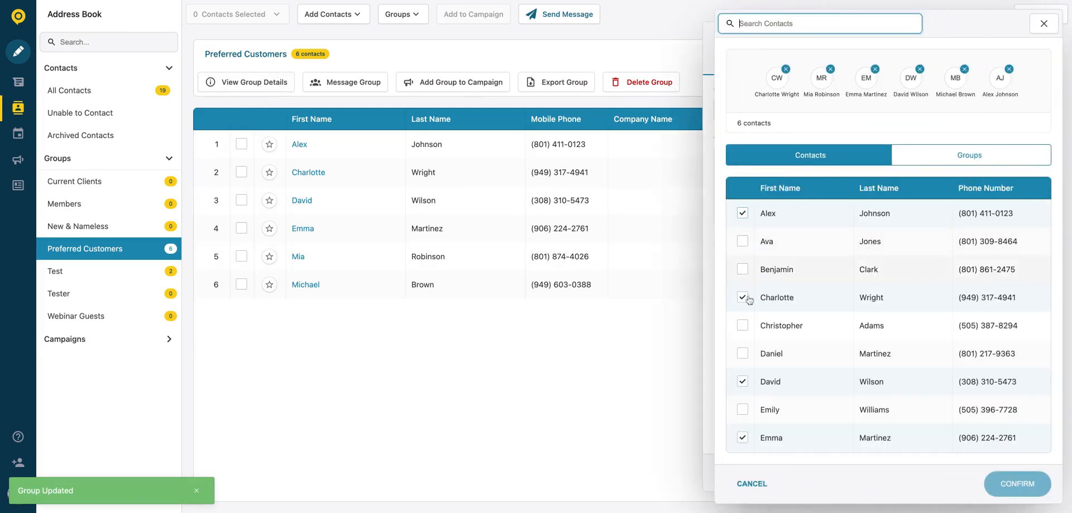
{"action": "scroll", "coordinate": [746, 413], "scroll_direction": "down", "scroll_amount": 5}
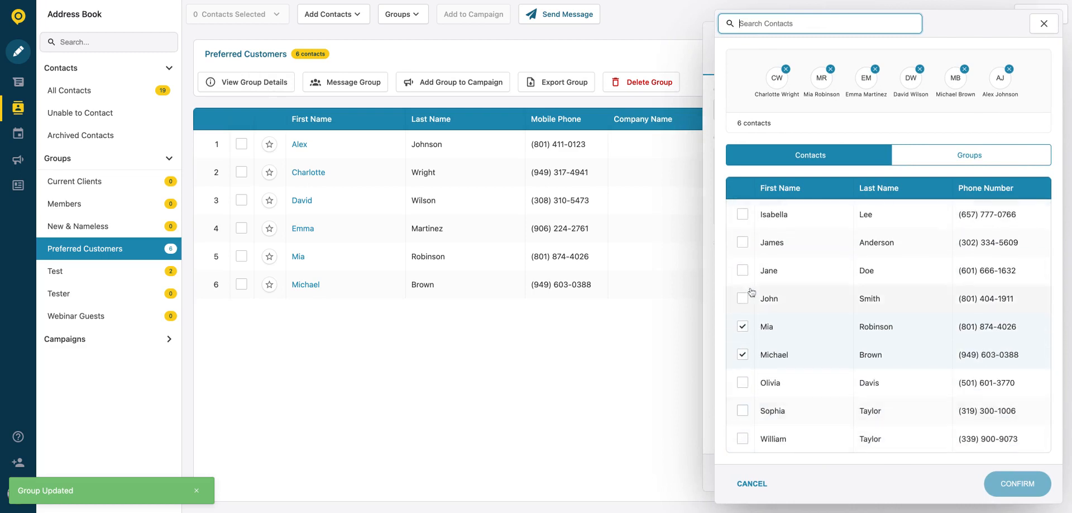
{"action": "left_click", "coordinate": [743, 269]}
{"action": "left_click", "coordinate": [743, 241]}
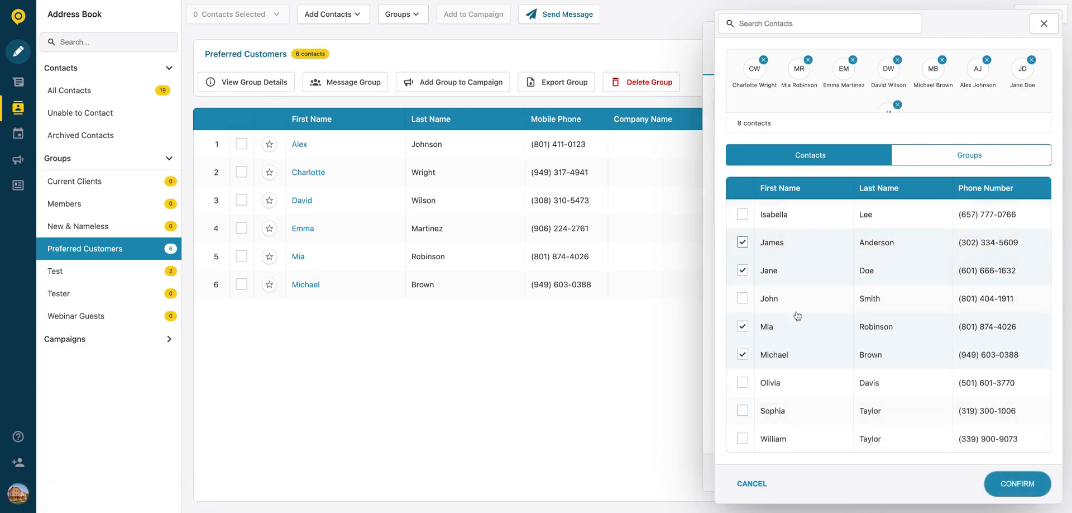
{"action": "left_click", "coordinate": [1018, 484]}
Step: Drop Alex, add Benjamin and Ava, keep Charlotte, and save the nine-member group
{"action": "left_click", "coordinate": [793, 214]}
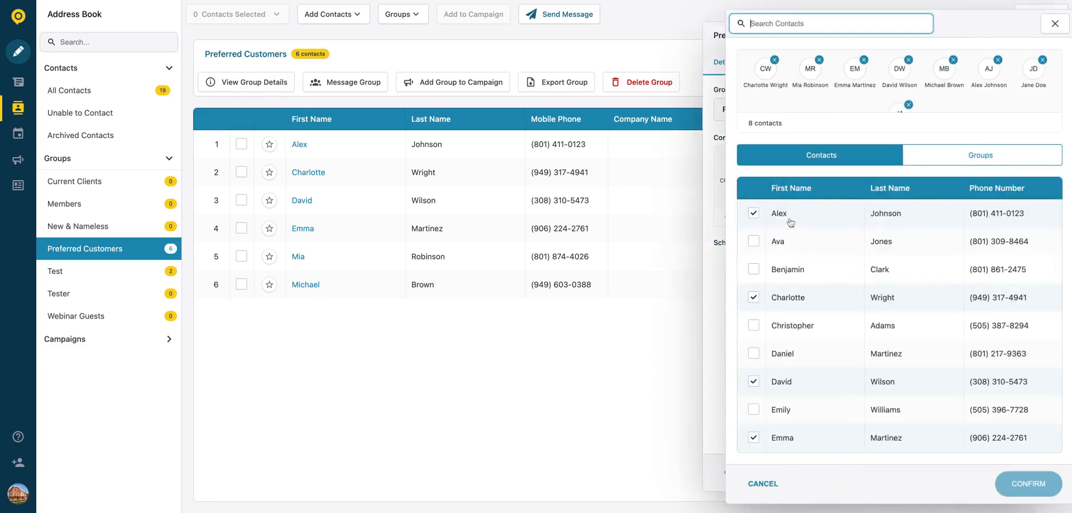
{"action": "left_click", "coordinate": [743, 297]}
{"action": "left_click", "coordinate": [742, 213]}
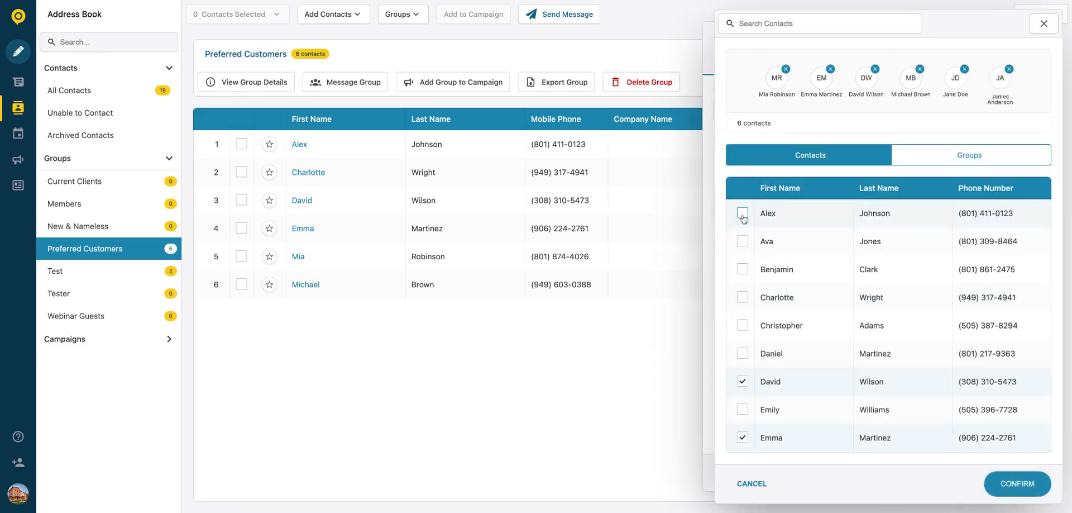
{"action": "left_click", "coordinate": [742, 269]}
{"action": "left_click", "coordinate": [742, 241]}
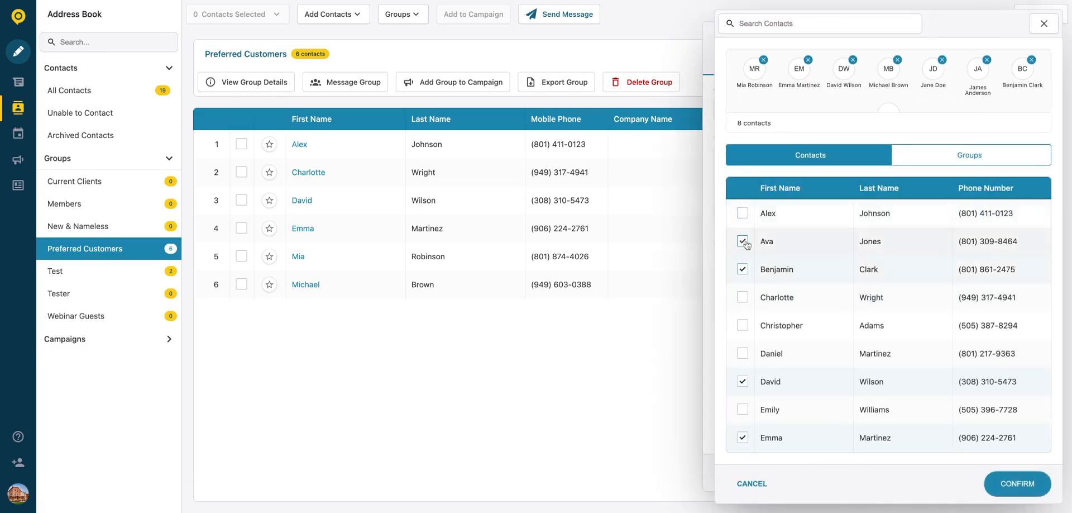
{"action": "left_click", "coordinate": [743, 297]}
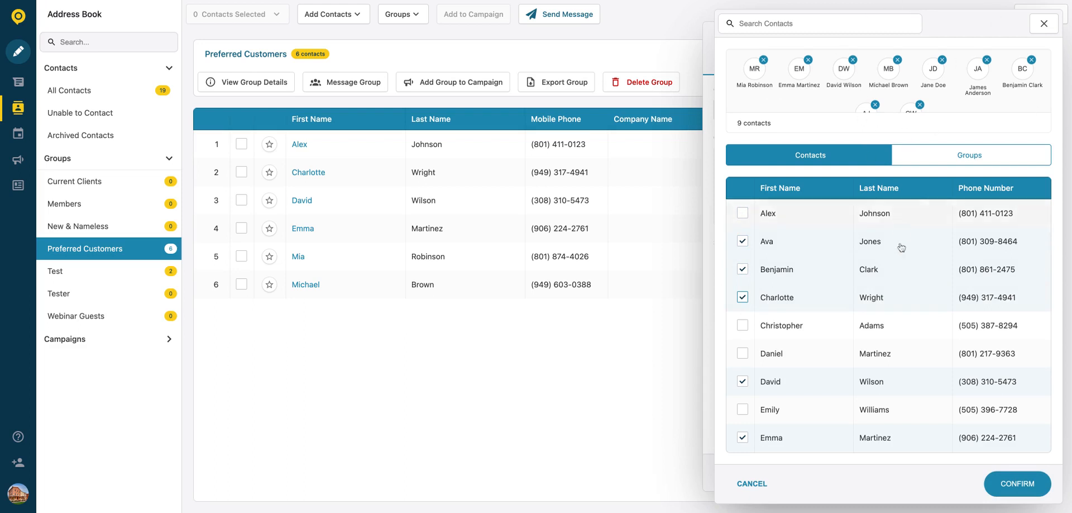
{"action": "left_click", "coordinate": [1019, 483]}
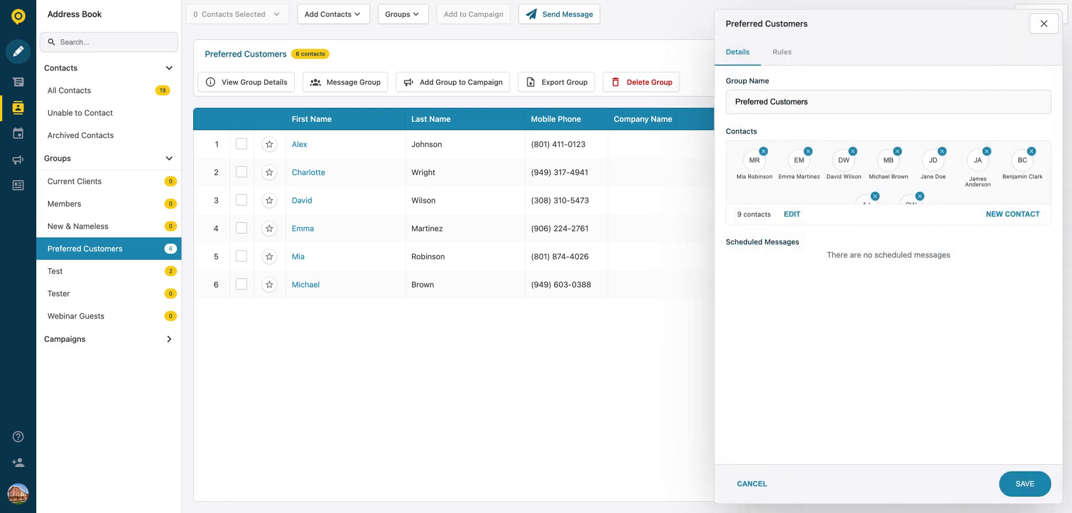
{"action": "left_click", "coordinate": [1019, 486]}
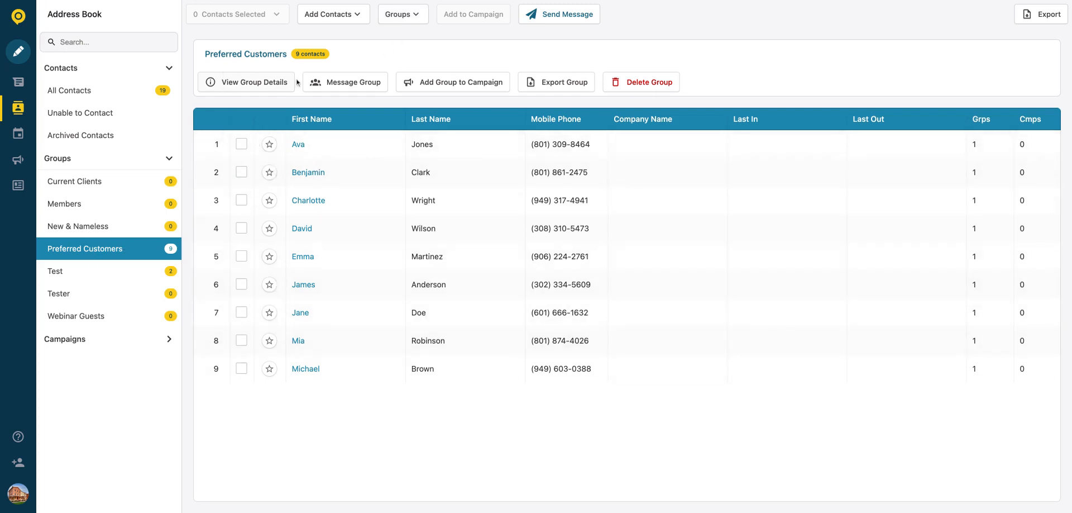
Step: Remove Ava, Charlotte and Emma from Preferred Customers and reload the page
{"action": "left_click", "coordinate": [241, 144]}
{"action": "left_click", "coordinate": [242, 200]}
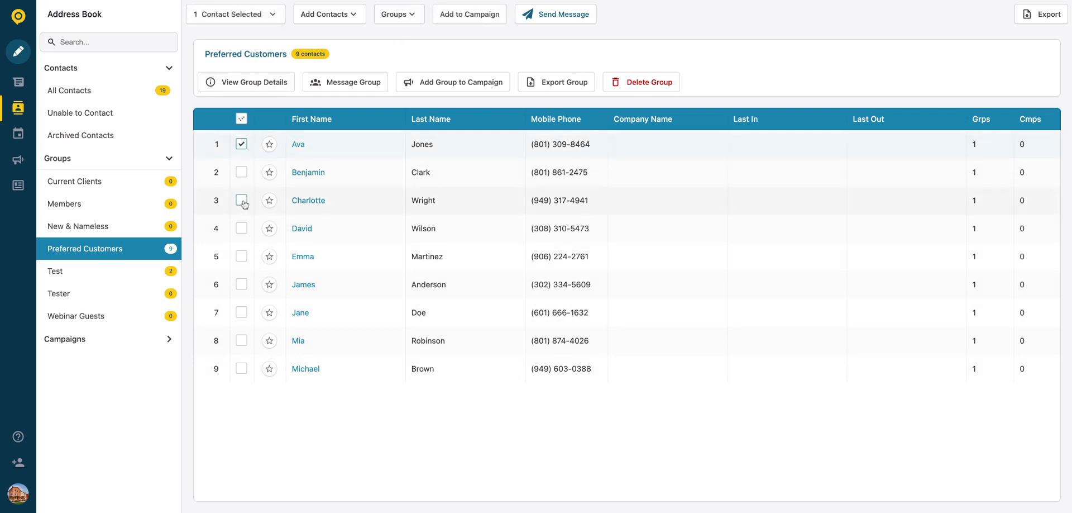
{"action": "left_click", "coordinate": [243, 255]}
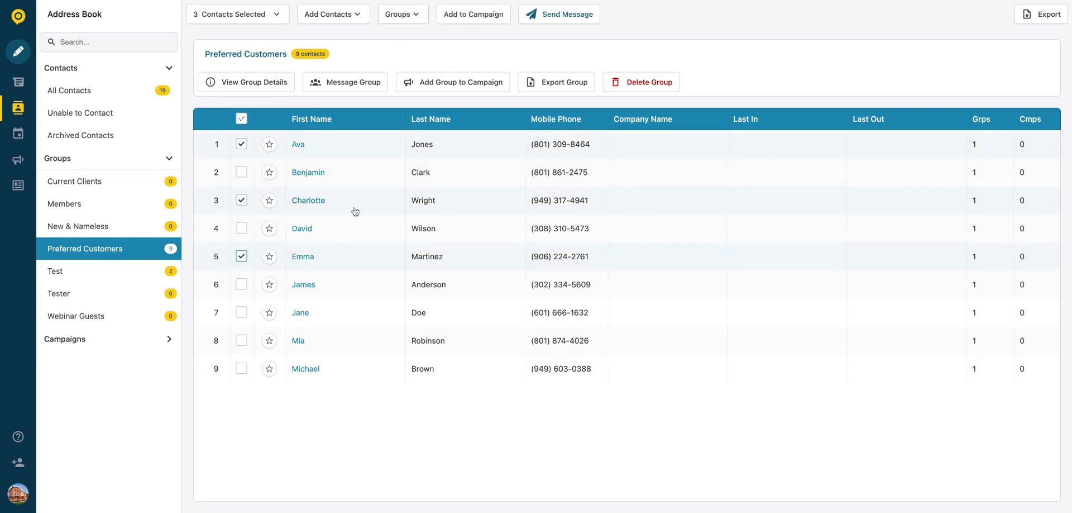
{"action": "left_click", "coordinate": [409, 17]}
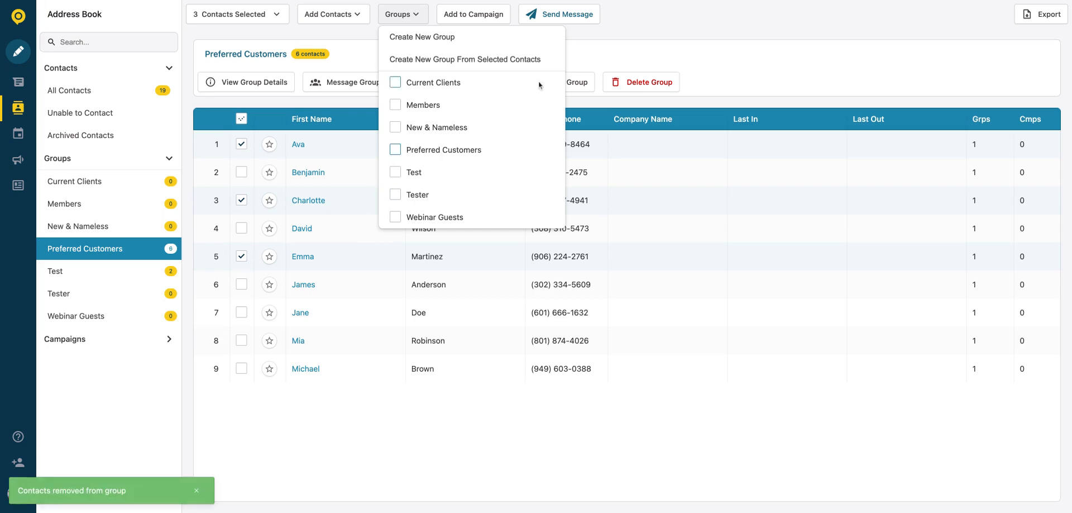
{"action": "left_click", "coordinate": [594, 49]}
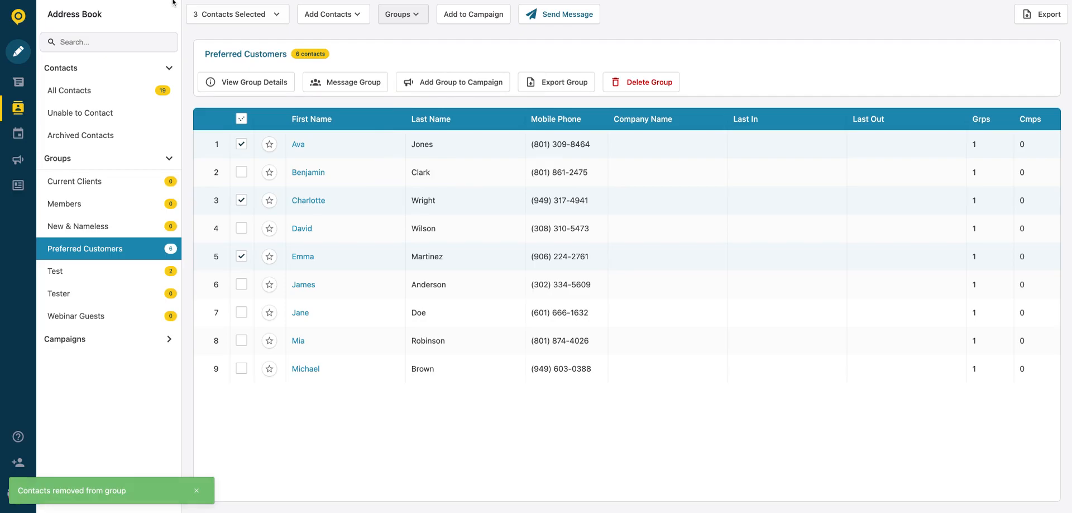
{"action": "key", "text": "super+r"}
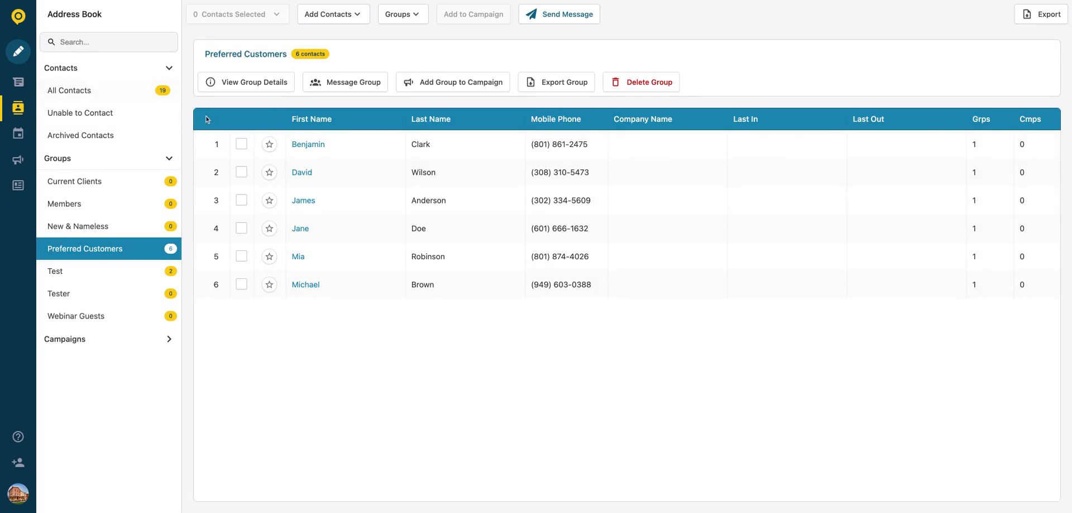
Step: From All Contacts, add Alex, Charlotte, Emily, Emma, James and Jane to Preferred Customers
{"action": "left_click", "coordinate": [125, 96]}
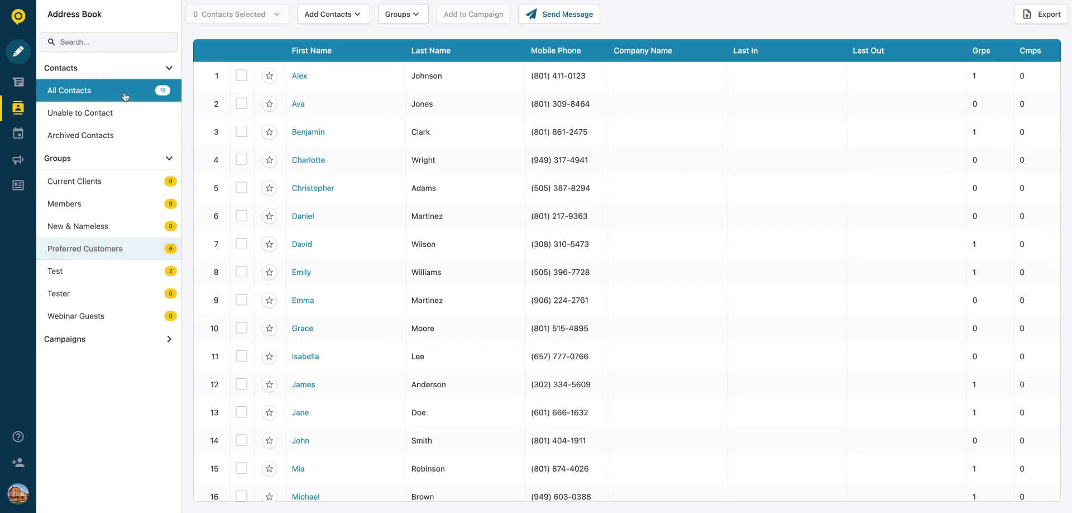
{"action": "left_click", "coordinate": [241, 75]}
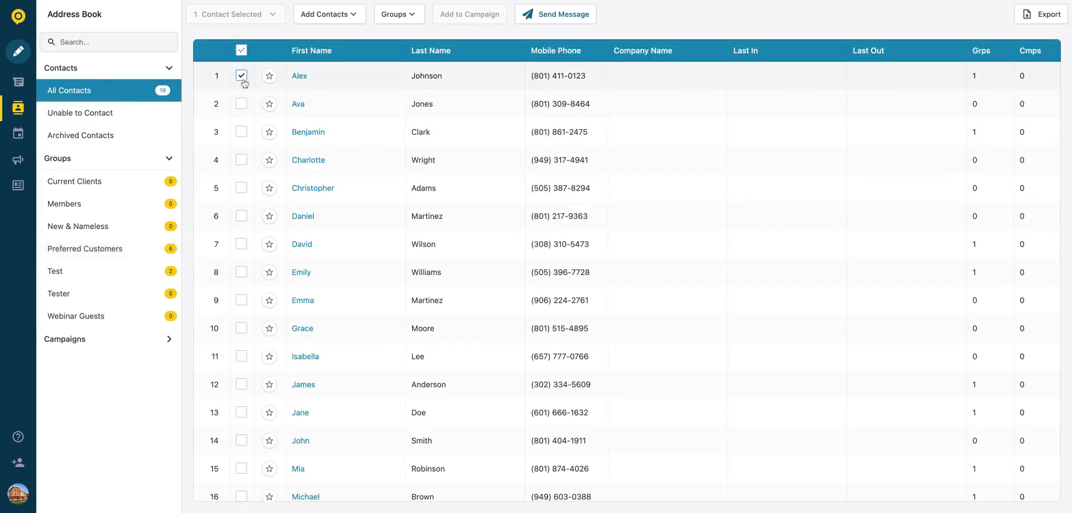
{"action": "left_click", "coordinate": [242, 161]}
{"action": "left_click", "coordinate": [241, 272]}
{"action": "left_click", "coordinate": [241, 300]}
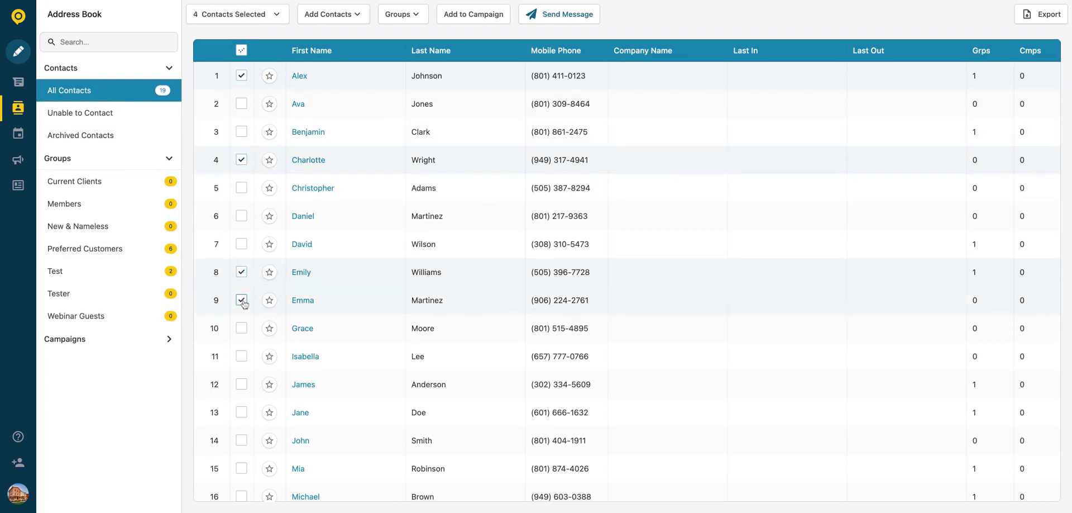
{"action": "left_click", "coordinate": [241, 383]}
{"action": "left_click", "coordinate": [241, 411]}
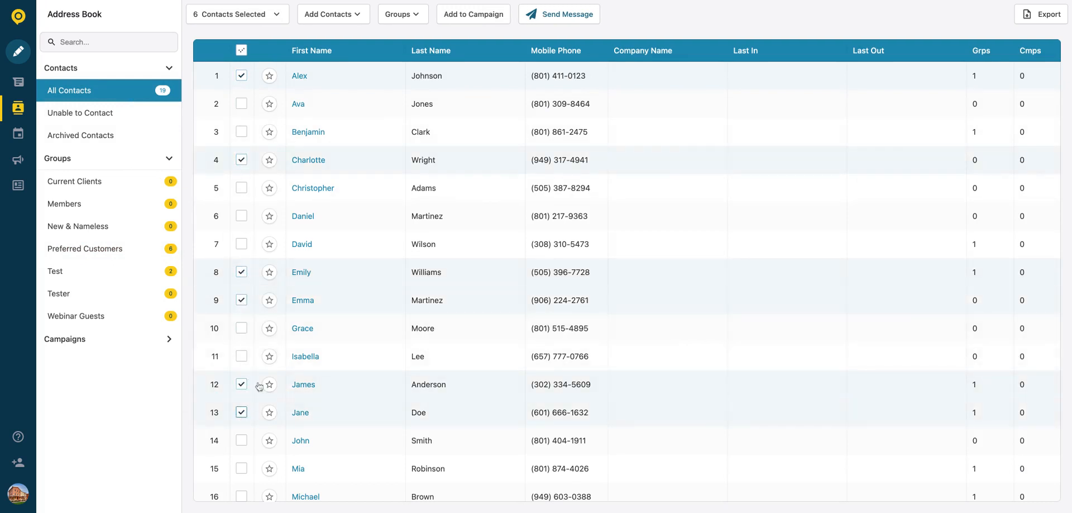
{"action": "left_click", "coordinate": [403, 15]}
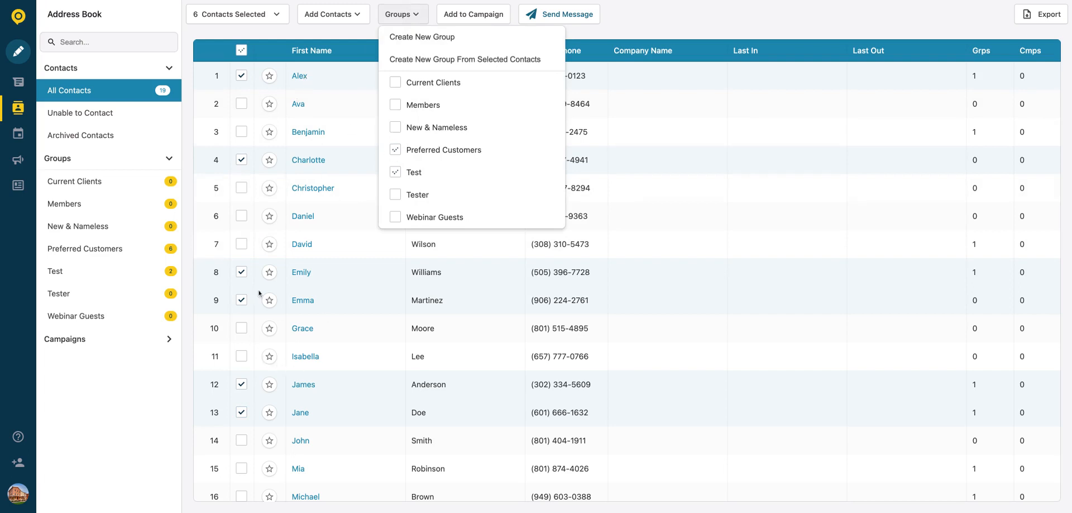
{"action": "left_click", "coordinate": [395, 150]}
{"action": "left_click", "coordinate": [674, 16]}
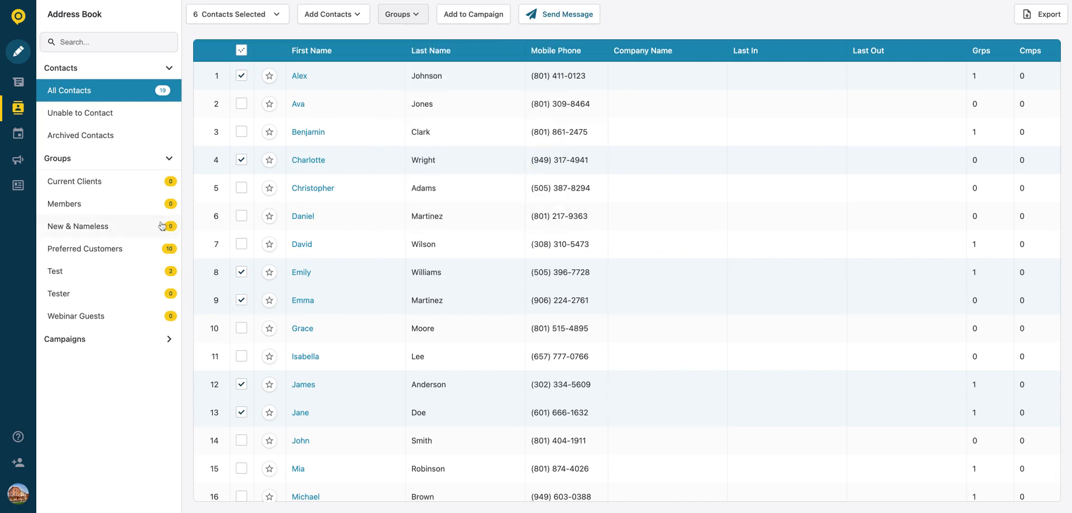
{"action": "left_click", "coordinate": [127, 248]}
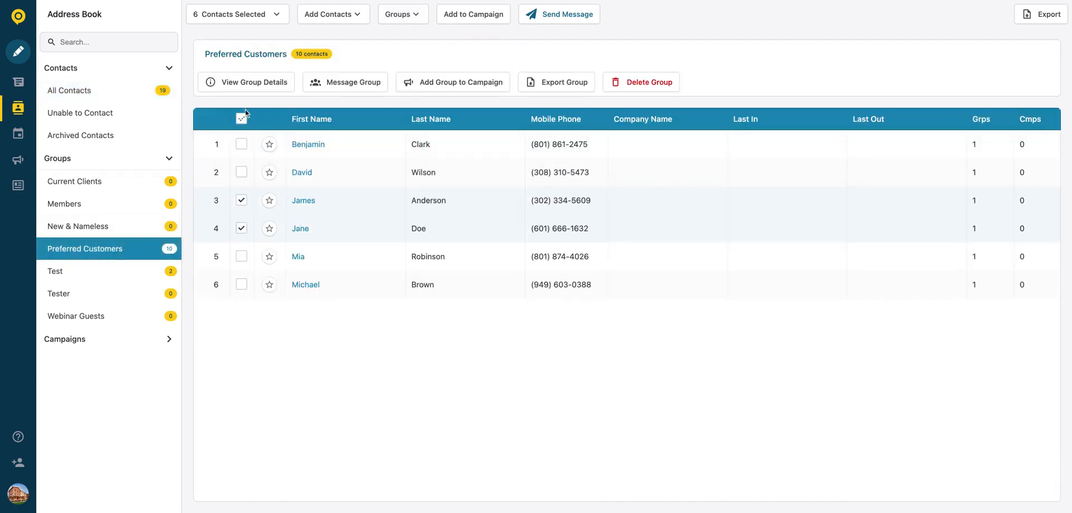
{"action": "left_click", "coordinate": [242, 118]}
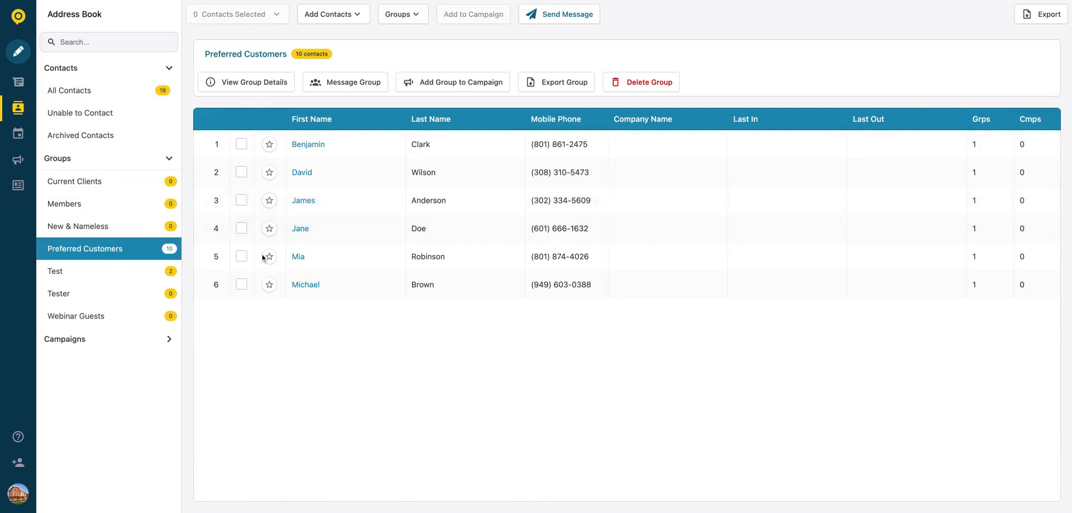
{"action": "key", "text": "super+r"}
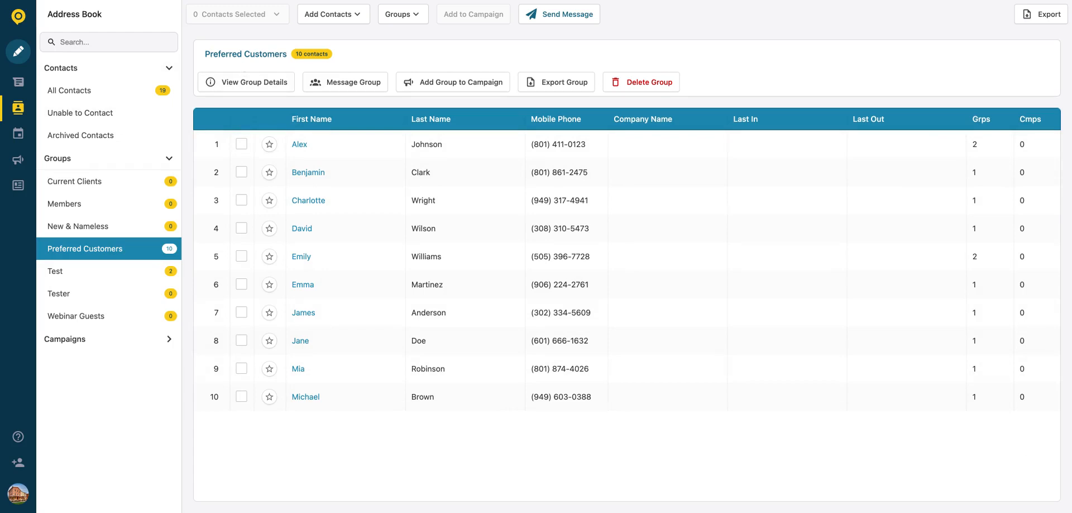
{"action": "left_click", "coordinate": [114, 96]}
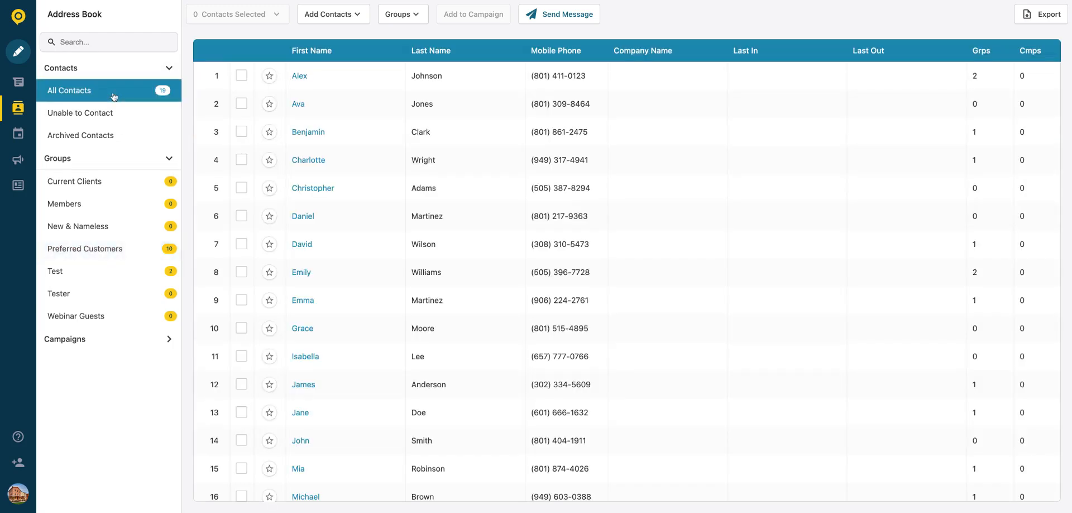
{"action": "left_click", "coordinate": [241, 76]}
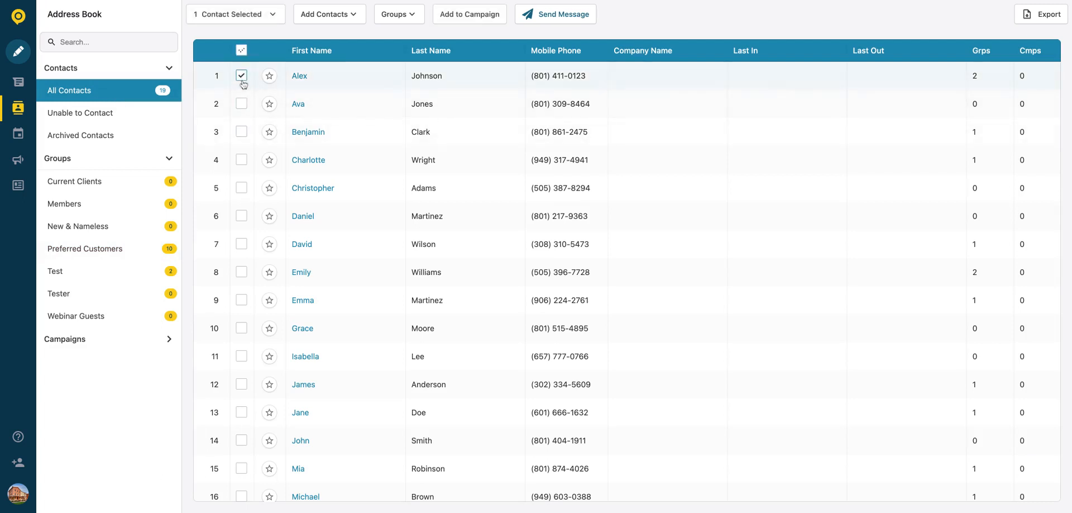
{"action": "left_click", "coordinate": [241, 131]}
{"action": "left_click", "coordinate": [242, 159]}
{"action": "left_click", "coordinate": [242, 189]}
{"action": "left_click", "coordinate": [241, 216]}
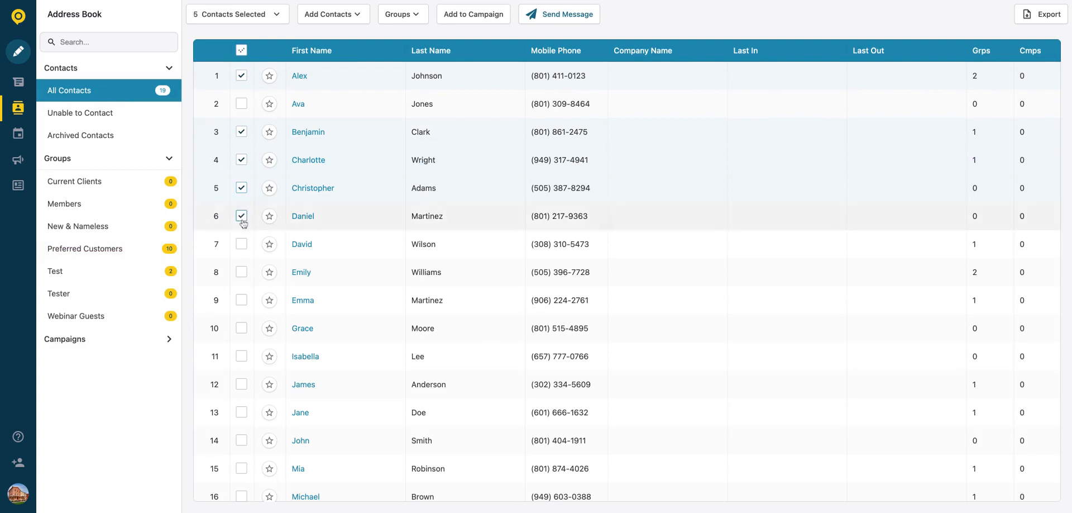
{"action": "left_click", "coordinate": [399, 17]}
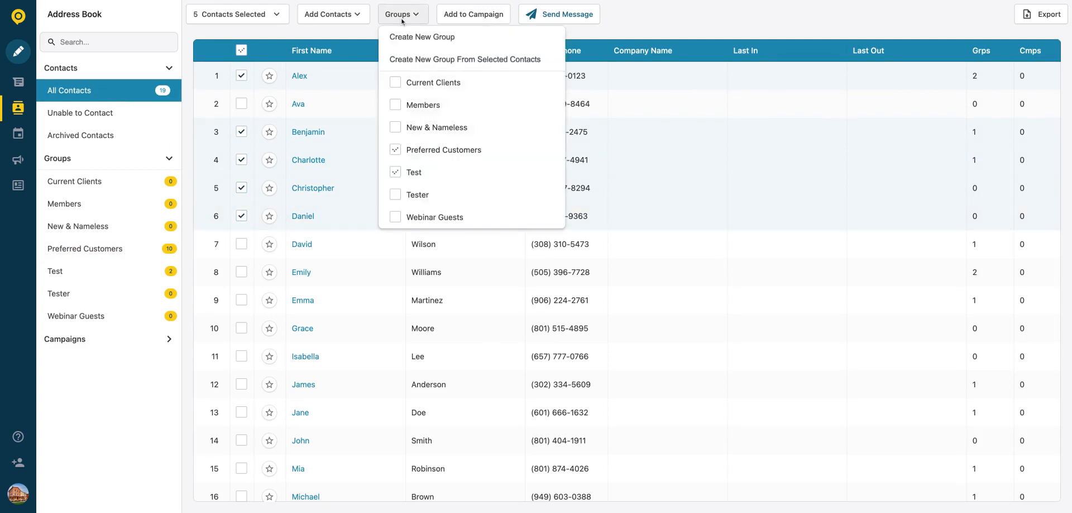
{"action": "left_click", "coordinate": [424, 59]}
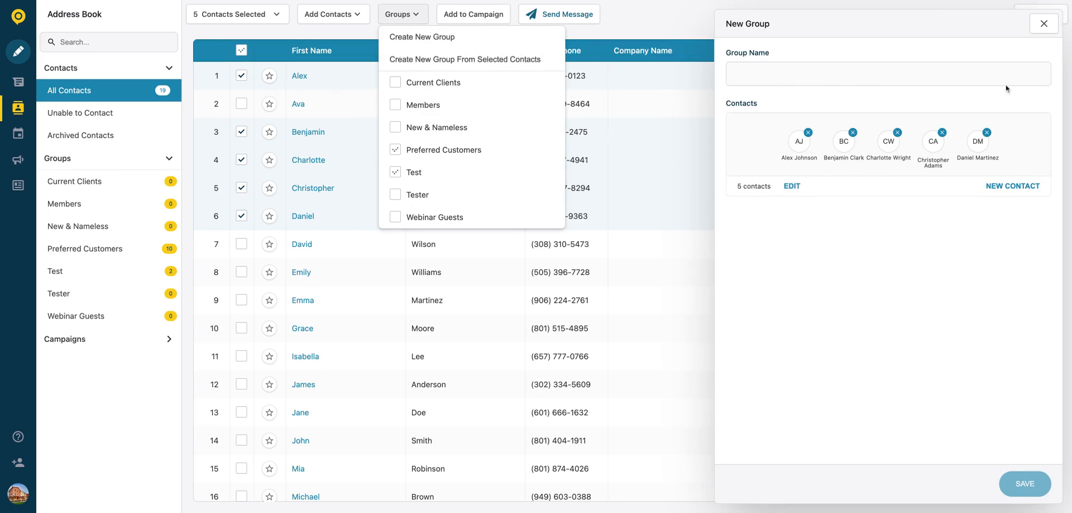
{"action": "left_click", "coordinate": [1042, 25]}
{"action": "left_click", "coordinate": [655, 25]}
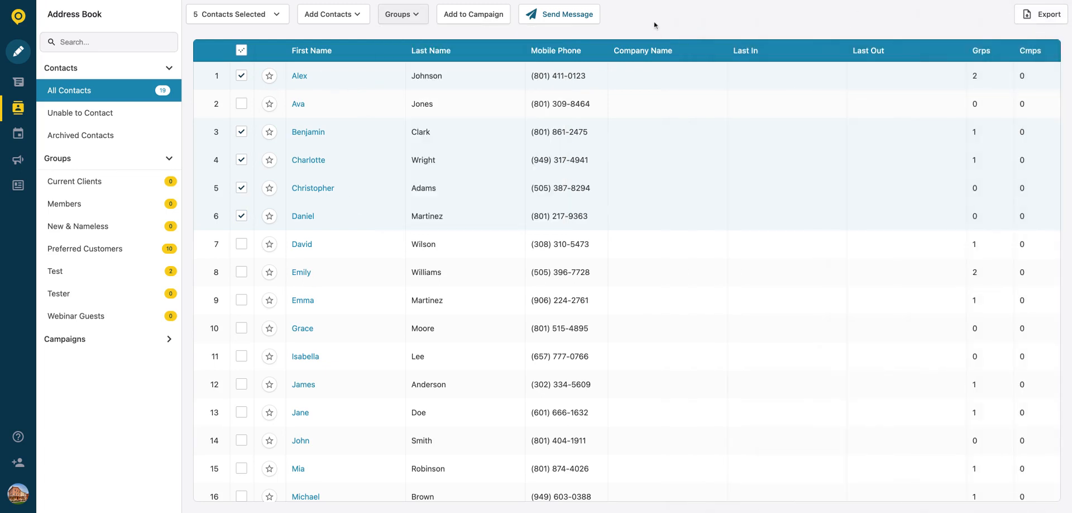
{"action": "left_click", "coordinate": [241, 51]}
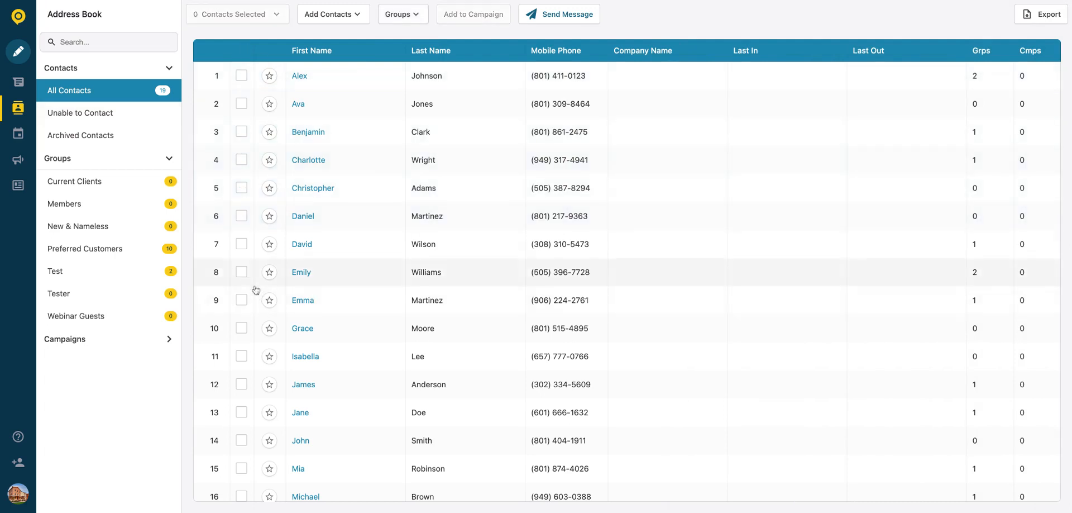
Step: Show the Preferred Customers group's 10 contacts and briefly check its details panel
{"action": "left_click", "coordinate": [95, 249]}
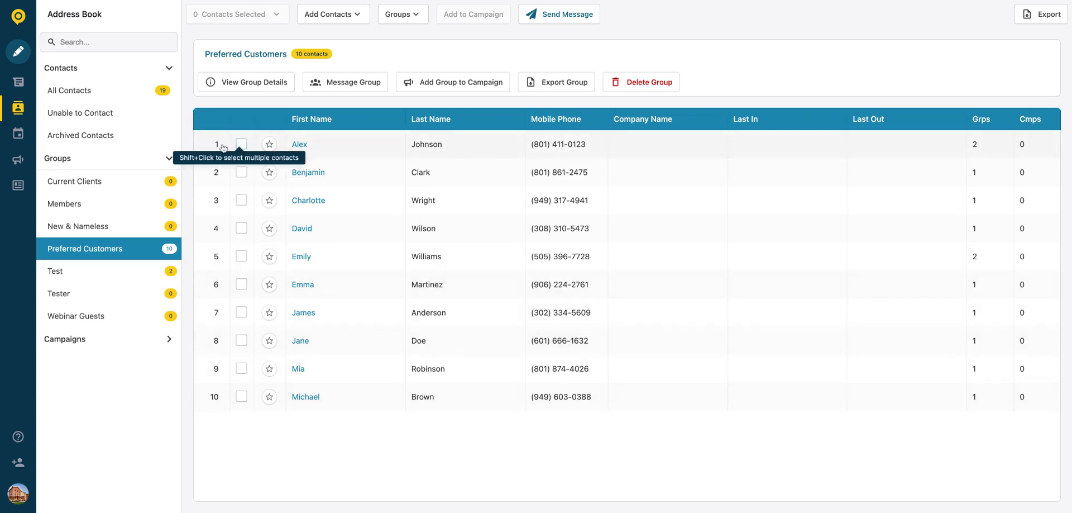
{"action": "left_click", "coordinate": [247, 84]}
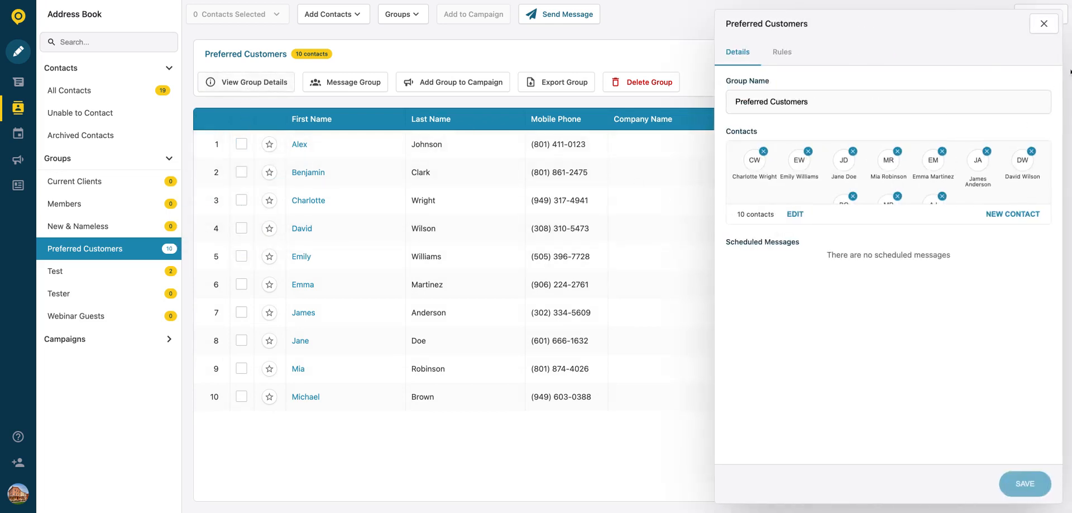
{"action": "left_click", "coordinate": [1043, 23]}
Step: Select Alex and Charlotte, review their group options, then deselect both
{"action": "left_click", "coordinate": [241, 144]}
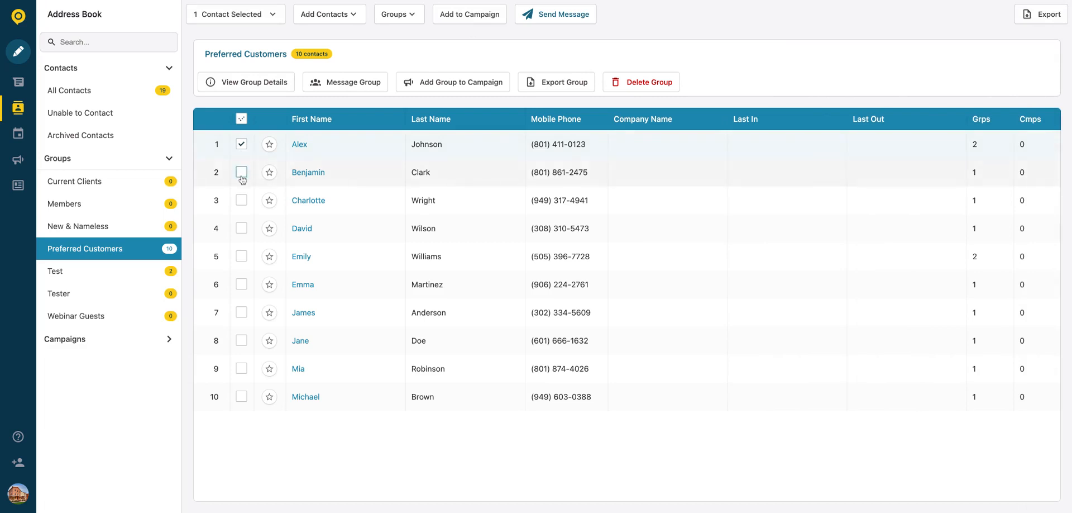
{"action": "left_click", "coordinate": [241, 200]}
{"action": "left_click", "coordinate": [402, 17]}
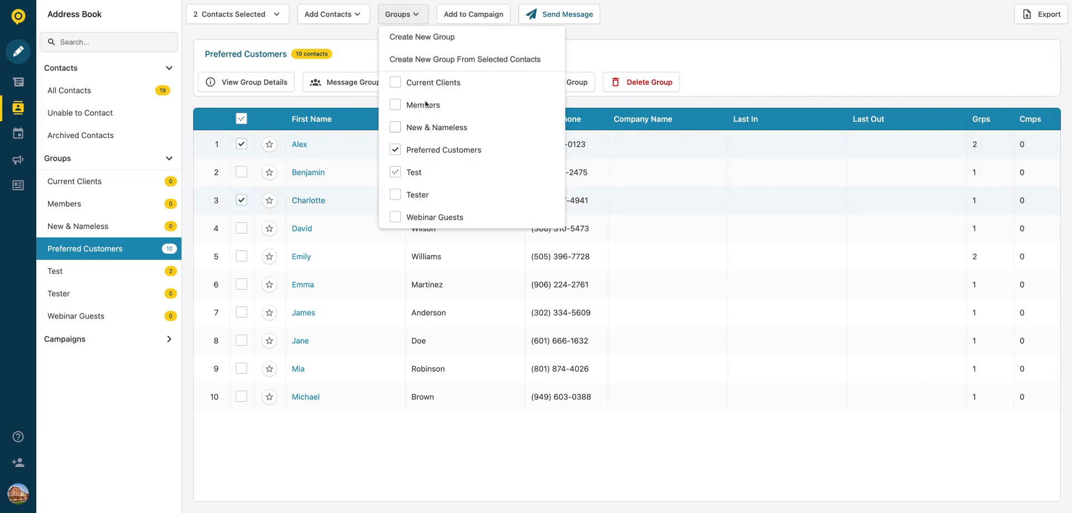
{"action": "left_click", "coordinate": [643, 48]}
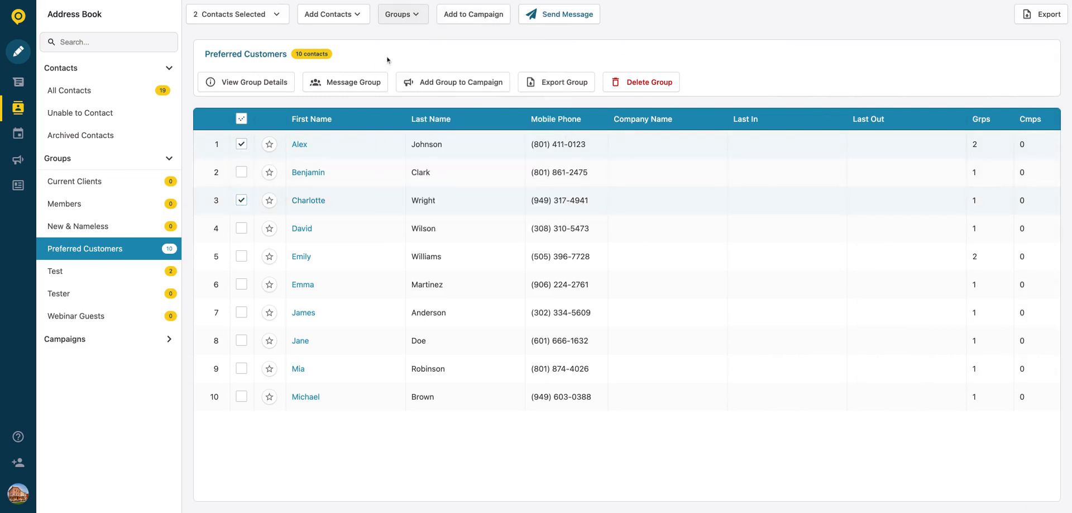
{"action": "left_click", "coordinate": [241, 144]}
{"action": "left_click", "coordinate": [242, 201]}
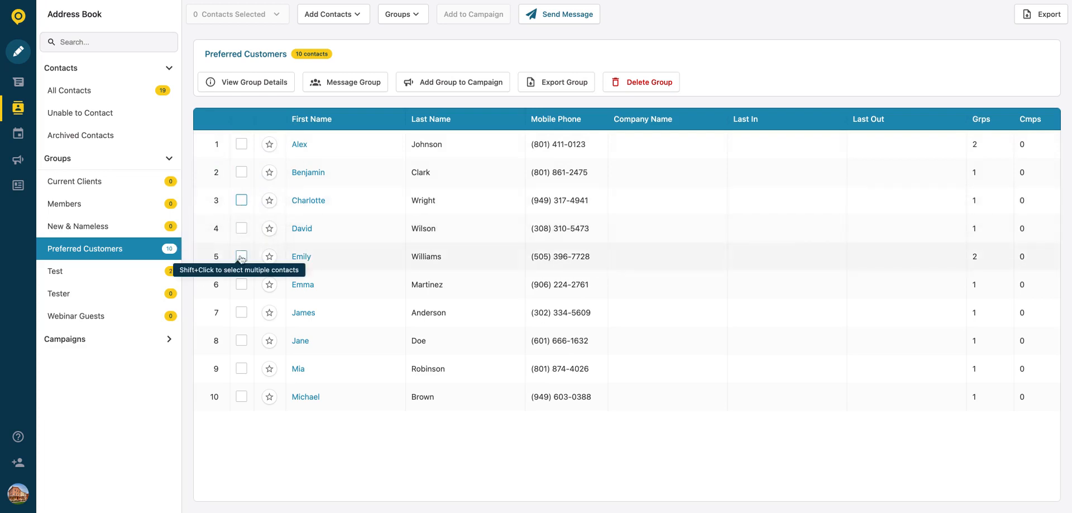
Step: Select all 10 group members, untick Preferred Customers for them, and reload the page
{"action": "left_click", "coordinate": [241, 144]}
{"action": "left_click", "coordinate": [242, 200], "text": "shift"}
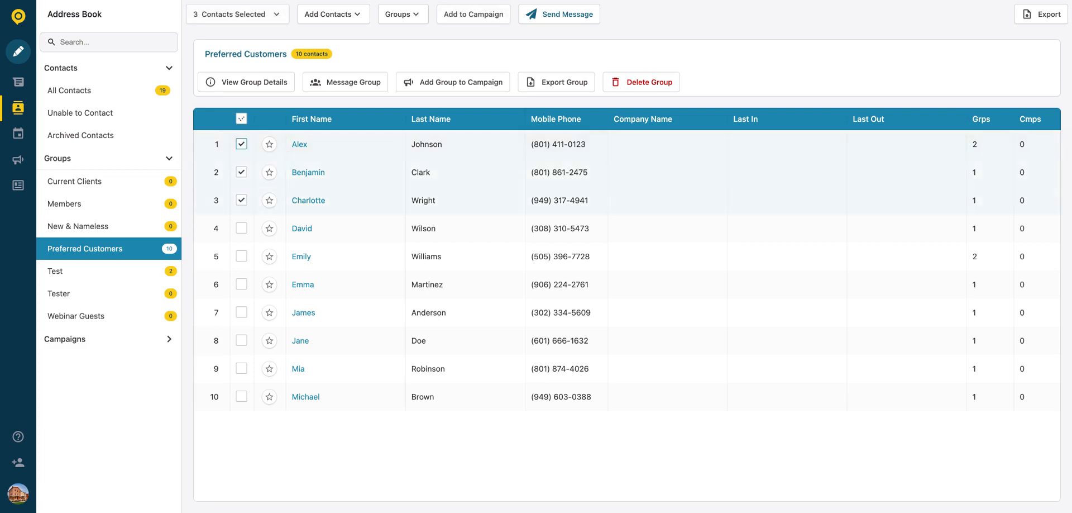
{"action": "left_click", "coordinate": [242, 123]}
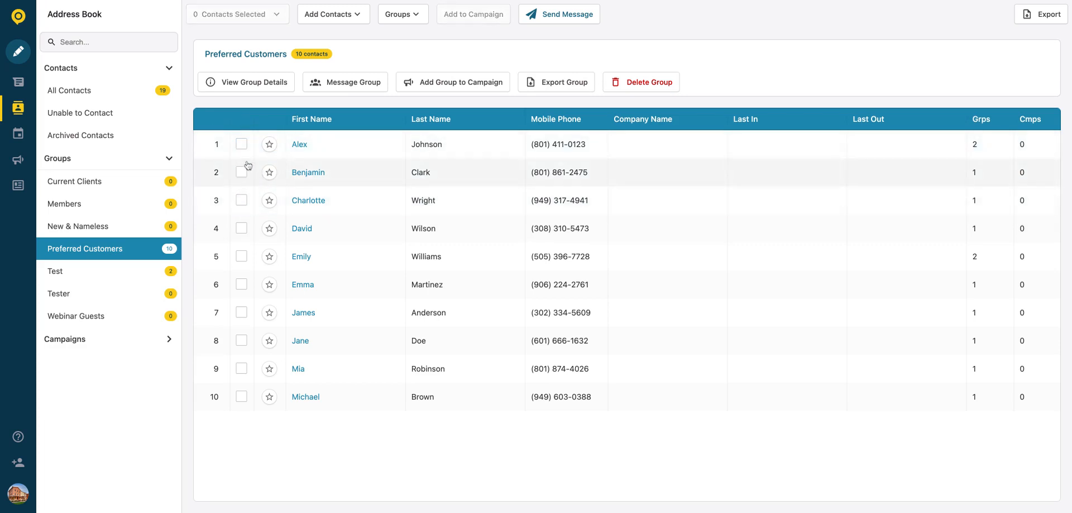
{"action": "left_click", "coordinate": [242, 144]}
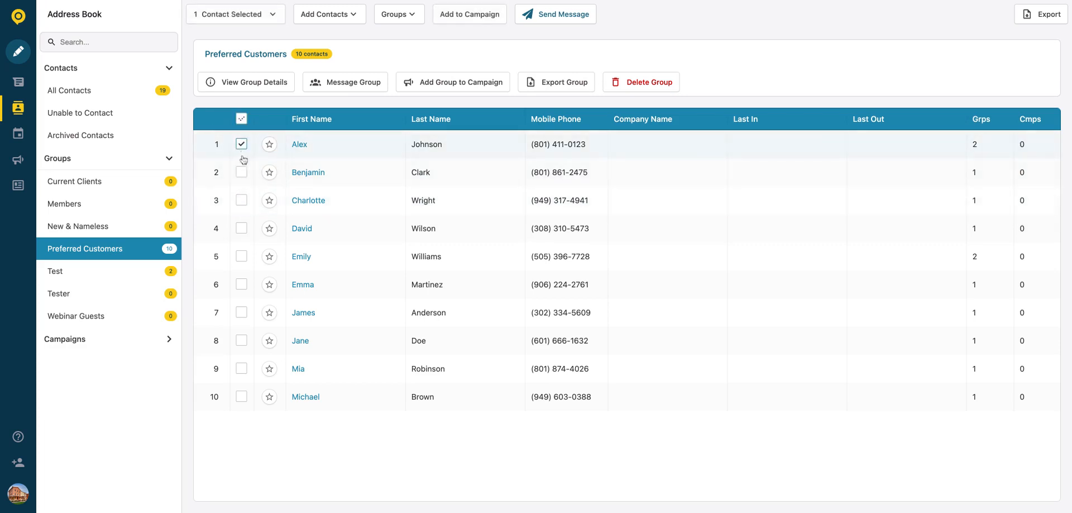
{"action": "left_click", "coordinate": [241, 397], "text": "shift"}
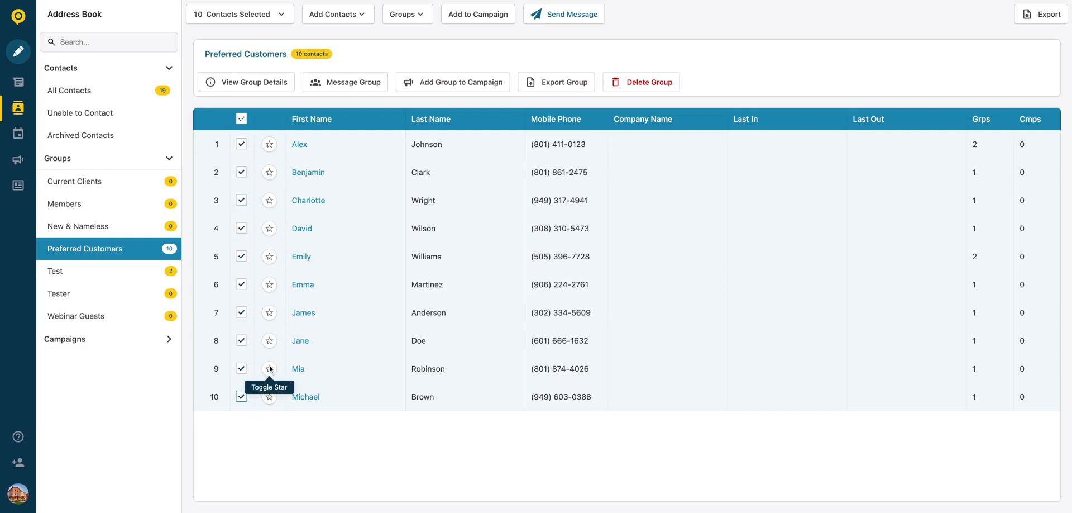
{"action": "left_click", "coordinate": [407, 17]}
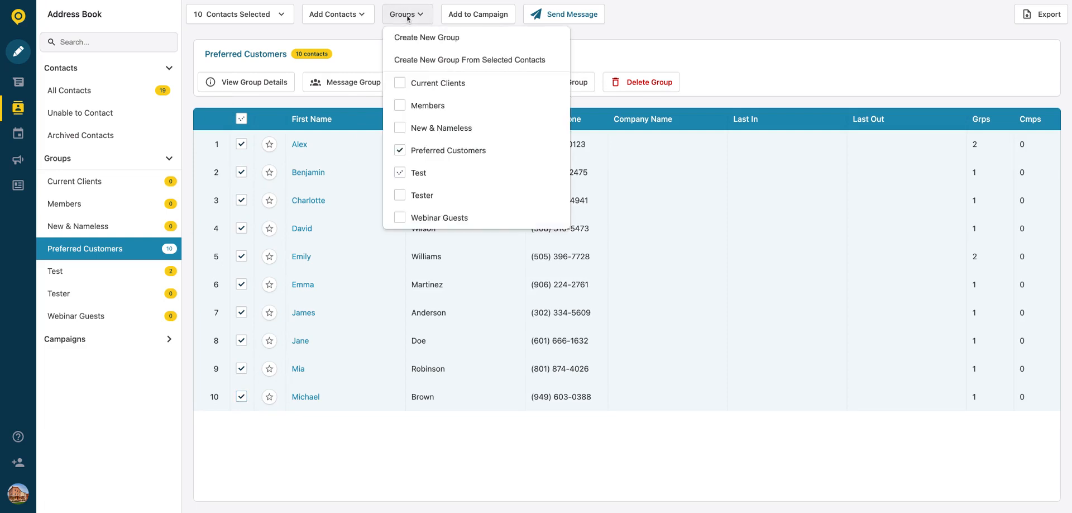
{"action": "left_click", "coordinate": [400, 150]}
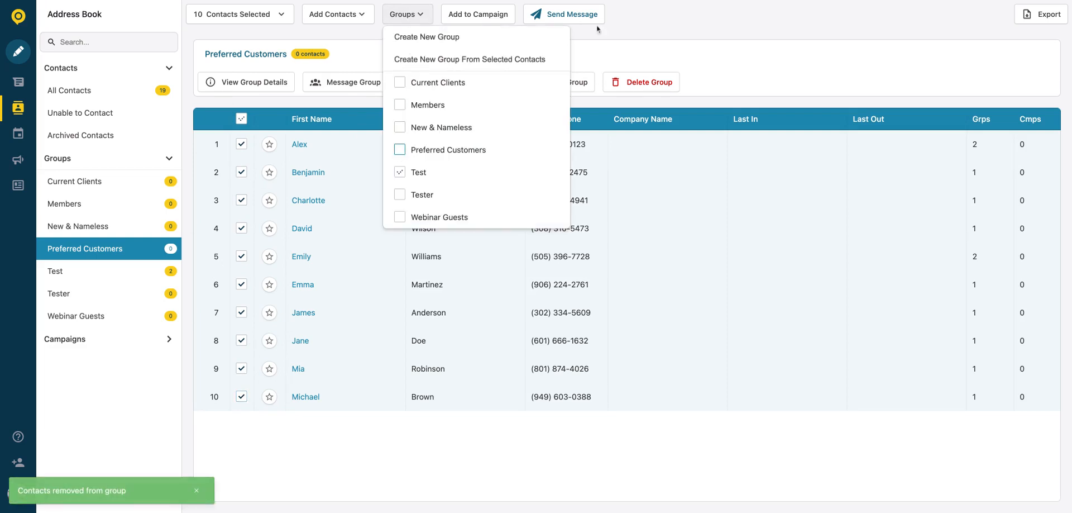
{"action": "left_click", "coordinate": [93, 1]}
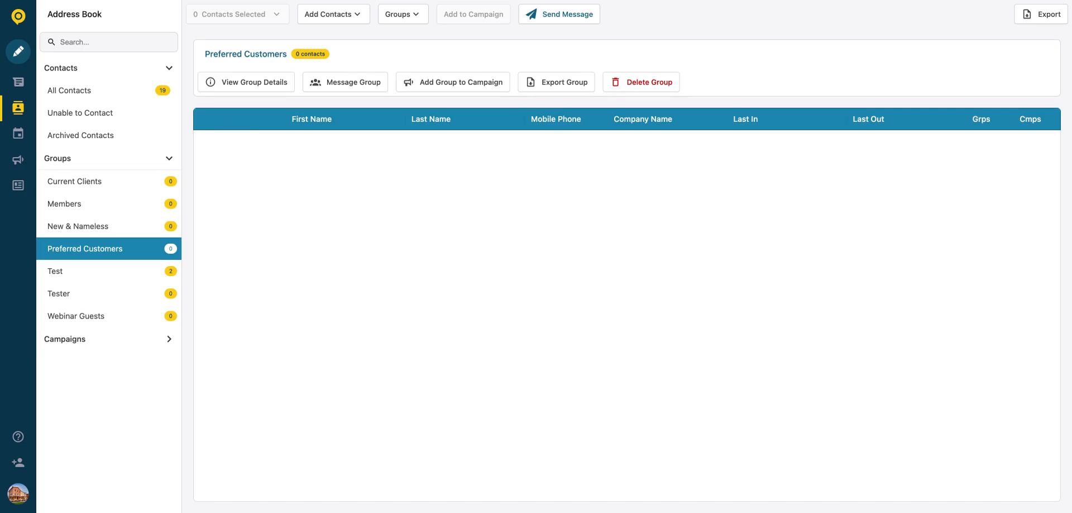
Step: Select all 19 contacts in All Contacts and tick Preferred Customers for them
{"action": "left_click", "coordinate": [113, 92]}
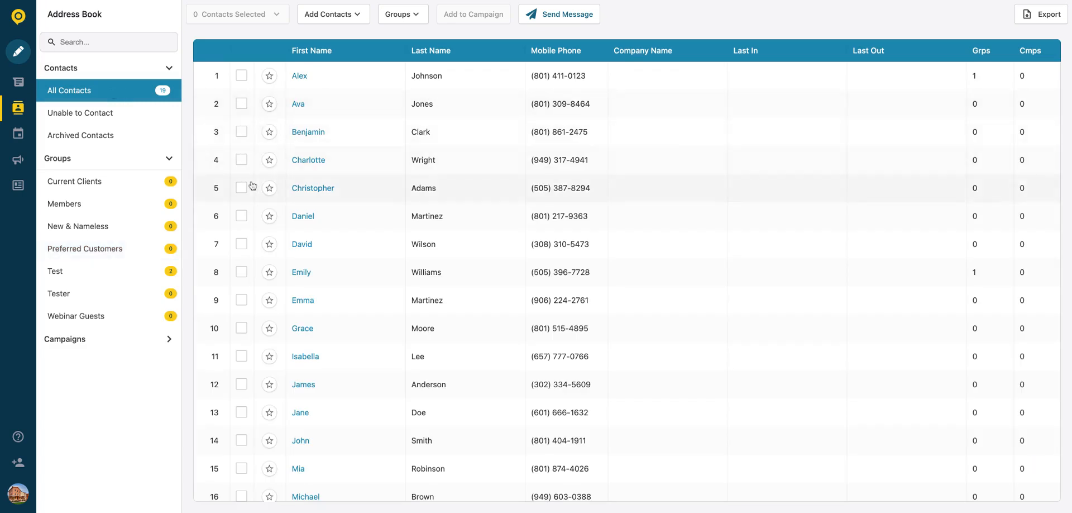
{"action": "scroll", "coordinate": [337, 262], "scroll_direction": "down", "scroll_amount": 3}
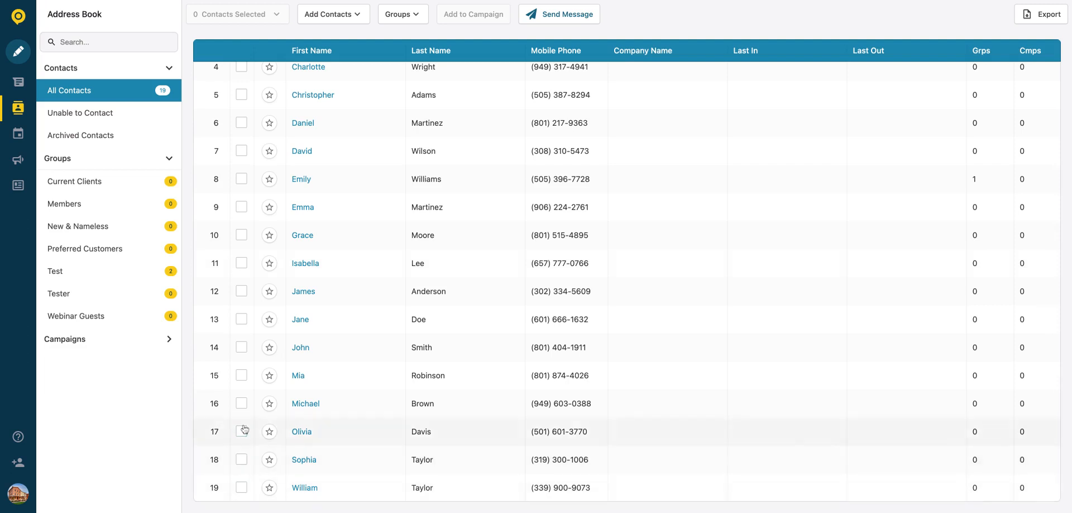
{"action": "scroll", "coordinate": [249, 213], "scroll_direction": "up", "scroll_amount": 3}
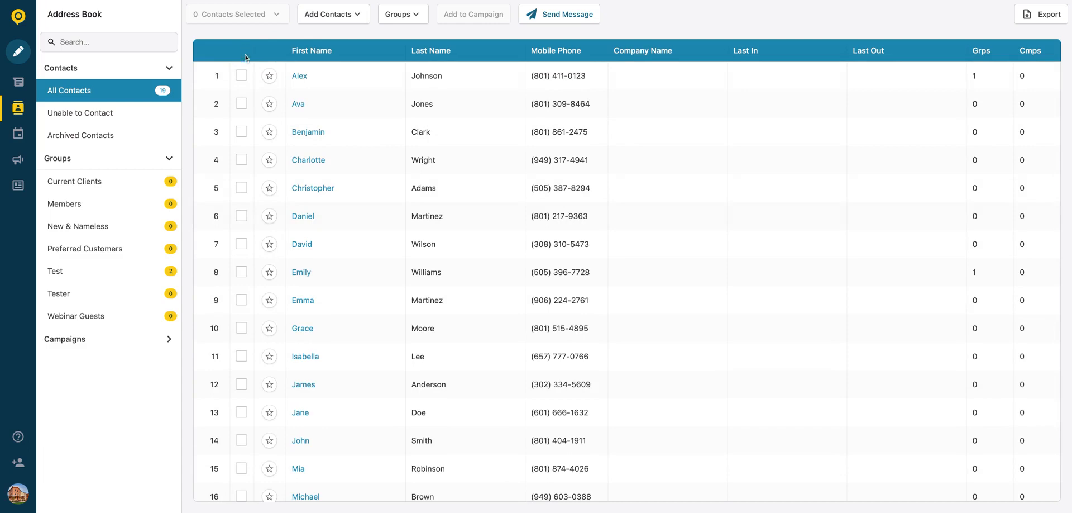
{"action": "left_click", "coordinate": [242, 76]}
{"action": "scroll", "coordinate": [268, 363], "scroll_direction": "down", "scroll_amount": 3}
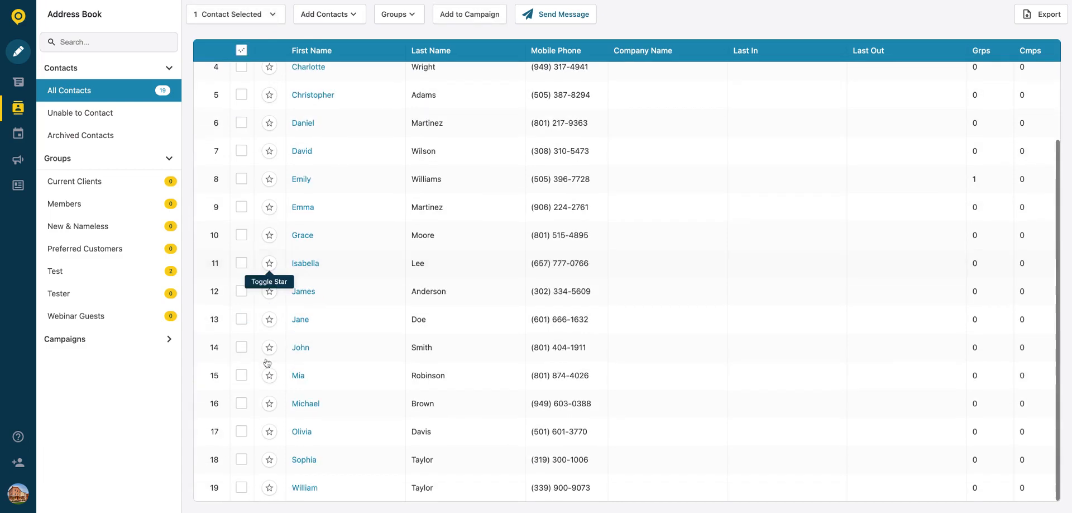
{"action": "left_click", "coordinate": [242, 487], "text": "shift"}
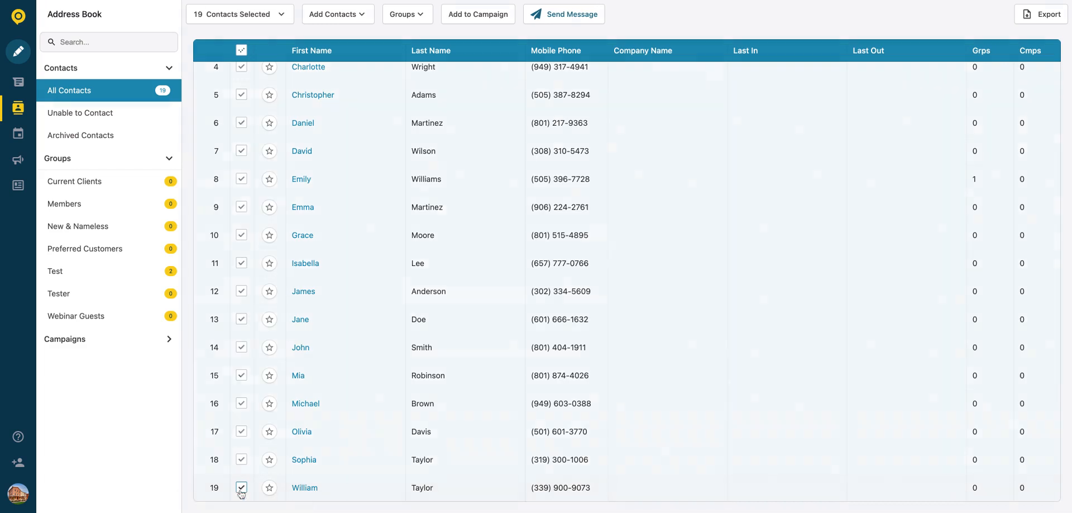
{"action": "scroll", "coordinate": [245, 158], "scroll_direction": "up", "scroll_amount": 2}
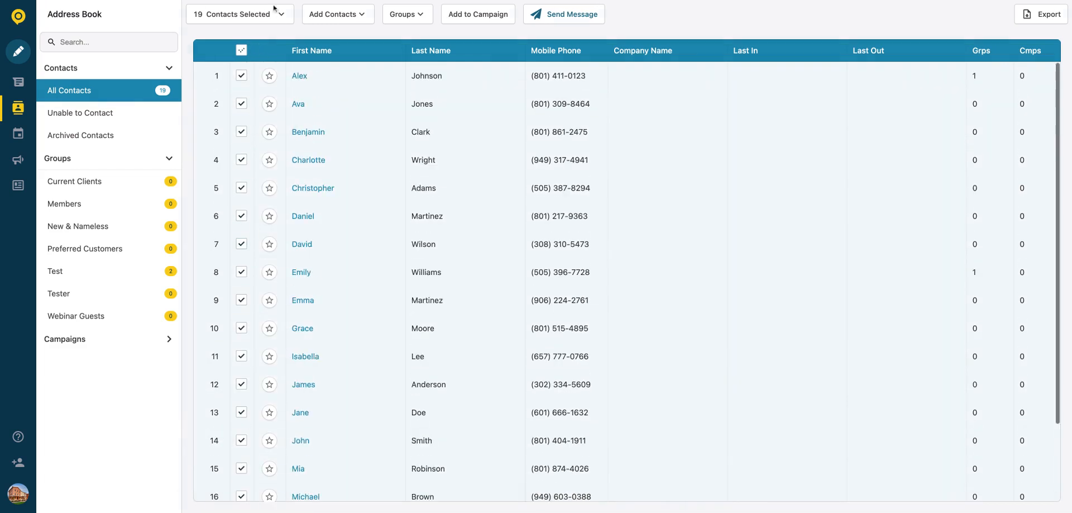
{"action": "left_click", "coordinate": [400, 16]}
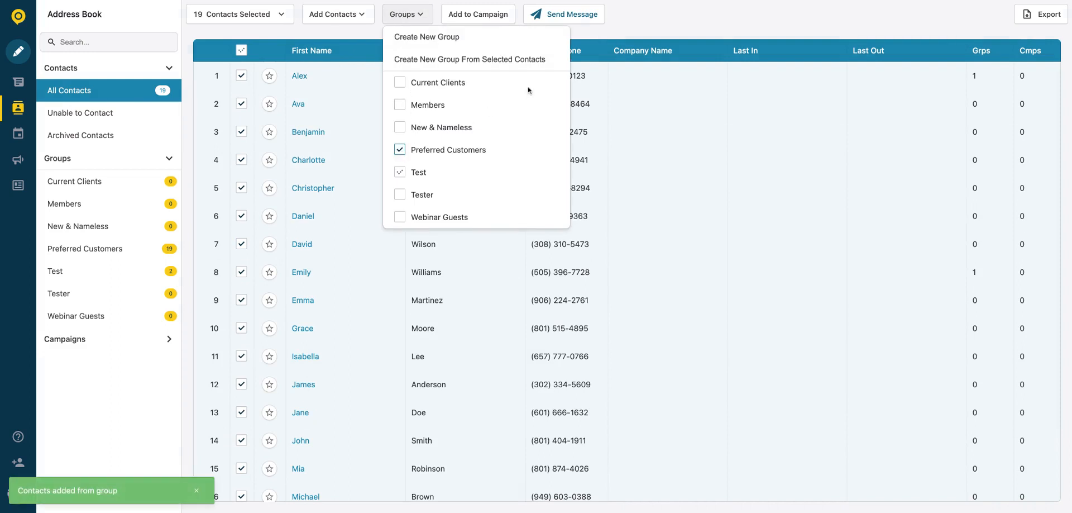
{"action": "left_click", "coordinate": [625, 33]}
Step: Open the Preferred Customers group and scroll through its 19 listed contacts
{"action": "left_click", "coordinate": [133, 248]}
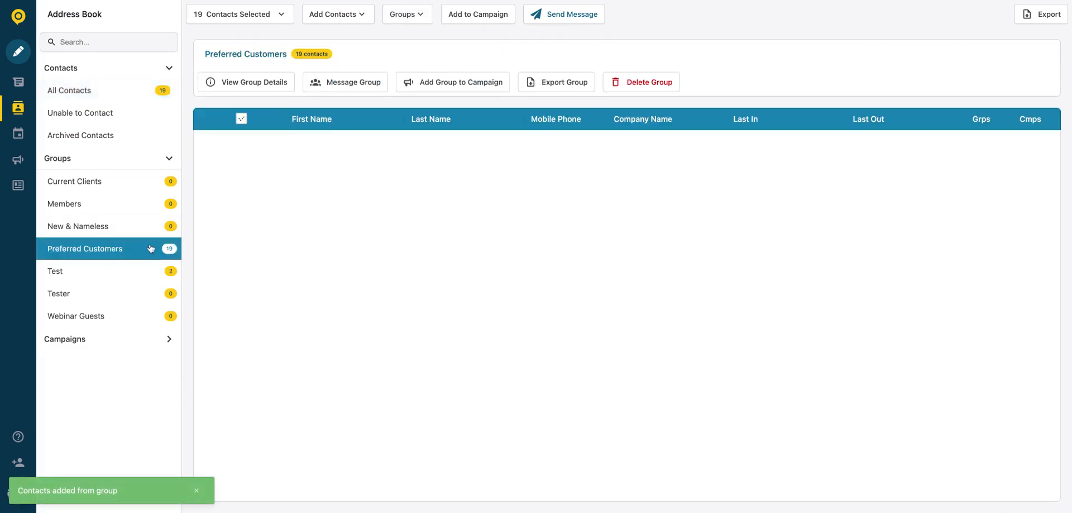
{"action": "left_click", "coordinate": [240, 118]}
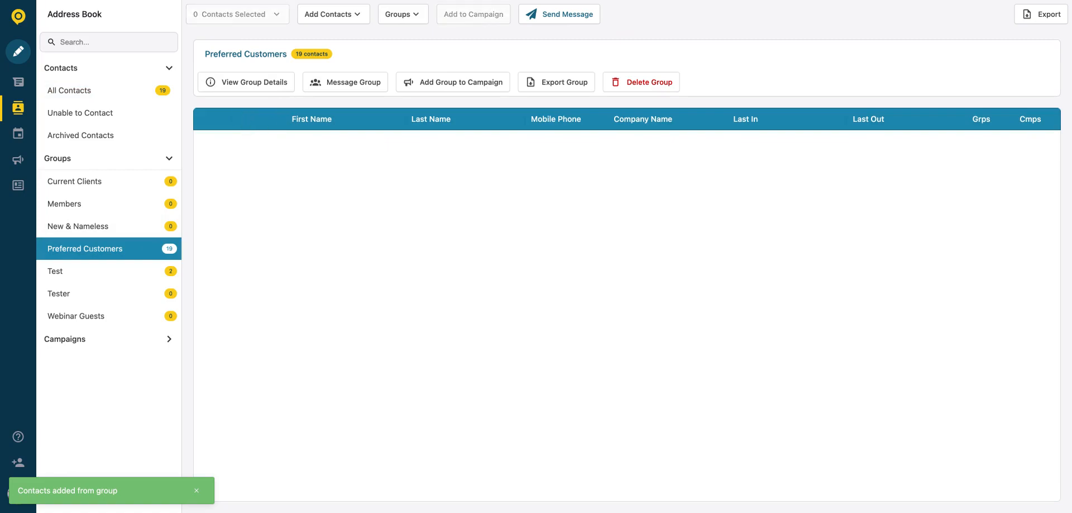
{"action": "scroll", "coordinate": [323, 340], "scroll_direction": "down", "scroll_amount": 1}
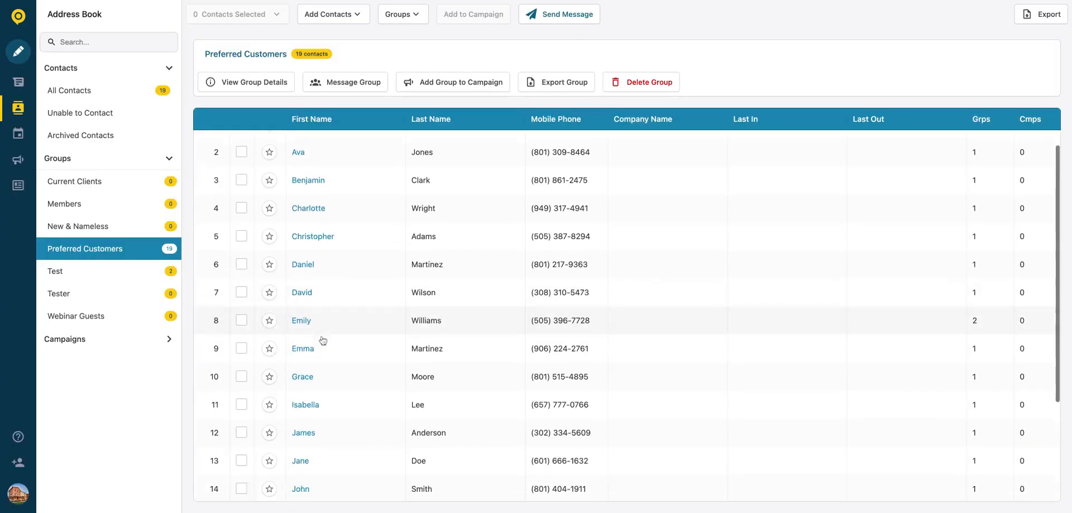
{"action": "scroll", "coordinate": [323, 340], "scroll_direction": "down", "scroll_amount": 5}
{"action": "scroll", "coordinate": [324, 341], "scroll_direction": "up", "scroll_amount": 6}
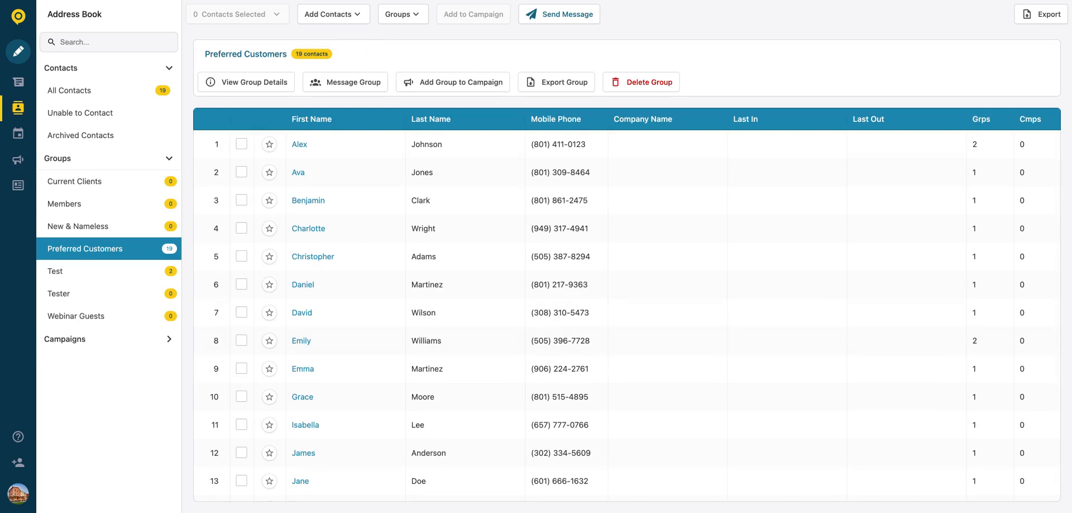
Step: Switch back to All Contacts and start a New Contact form
{"action": "left_click", "coordinate": [106, 89]}
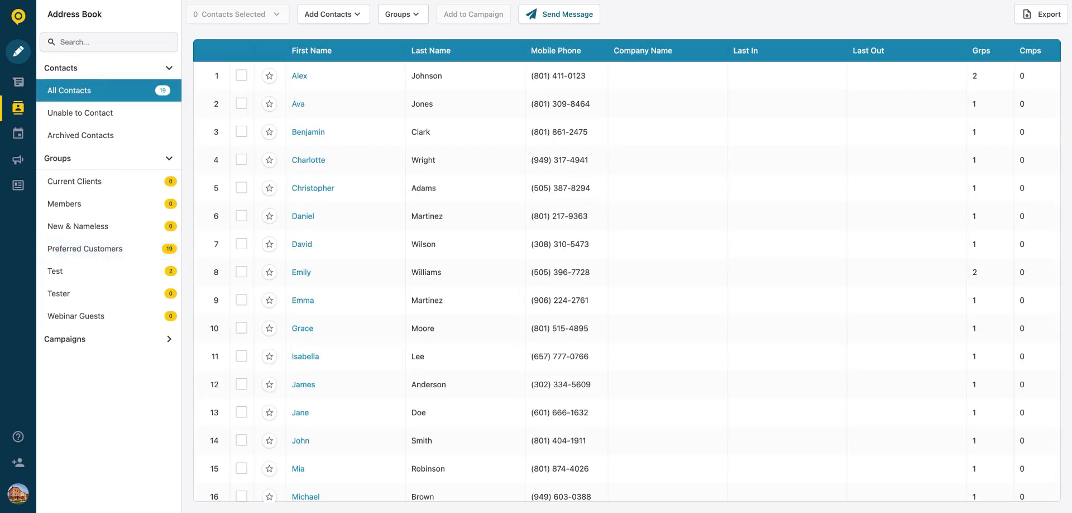
{"action": "left_click", "coordinate": [326, 21]}
{"action": "left_click", "coordinate": [331, 53]}
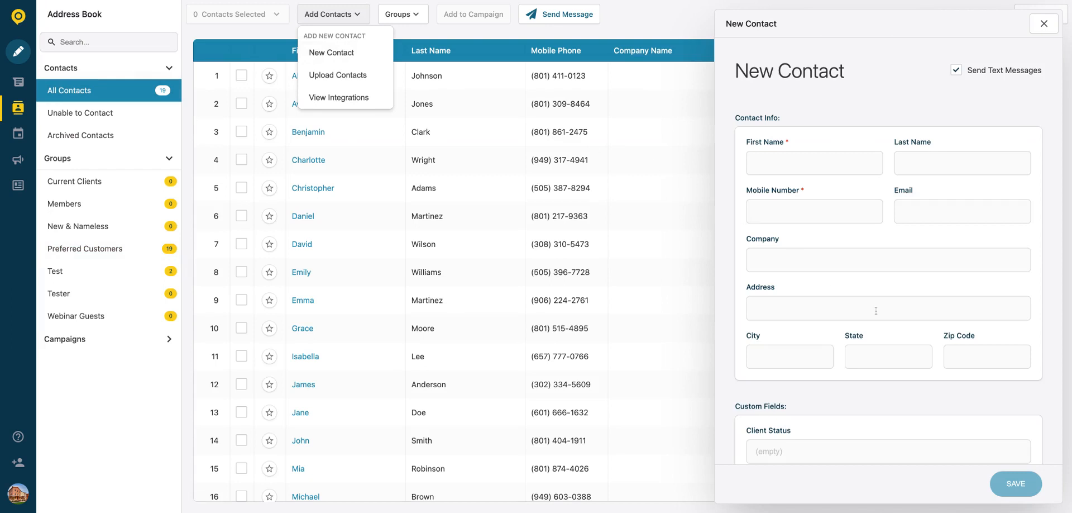
{"action": "scroll", "coordinate": [875, 311], "scroll_direction": "down", "scroll_amount": 5}
{"action": "scroll", "coordinate": [875, 311], "scroll_direction": "down", "scroll_amount": 3}
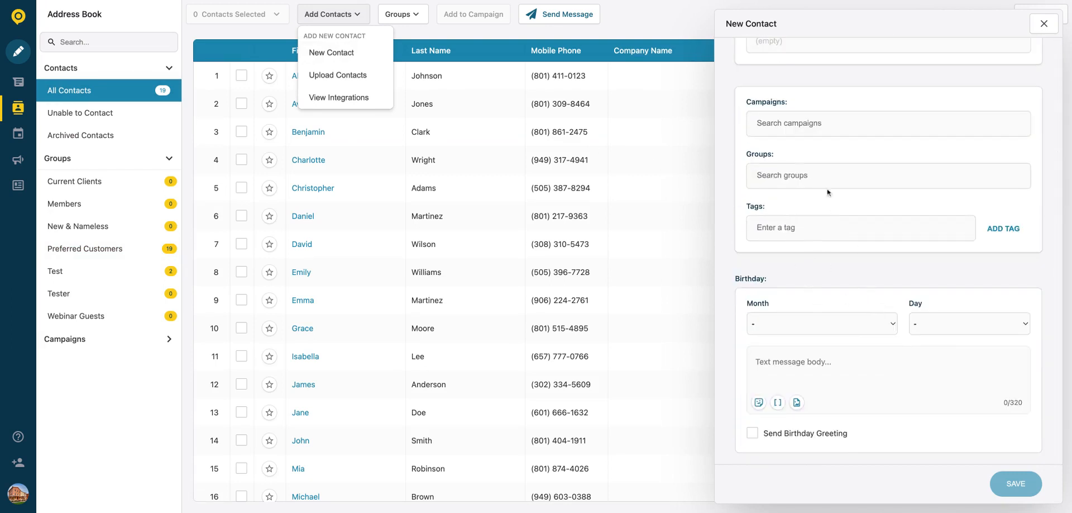
Step: Assign the Preferred Customers group in the form, then close it without saving
{"action": "left_click", "coordinate": [782, 178]}
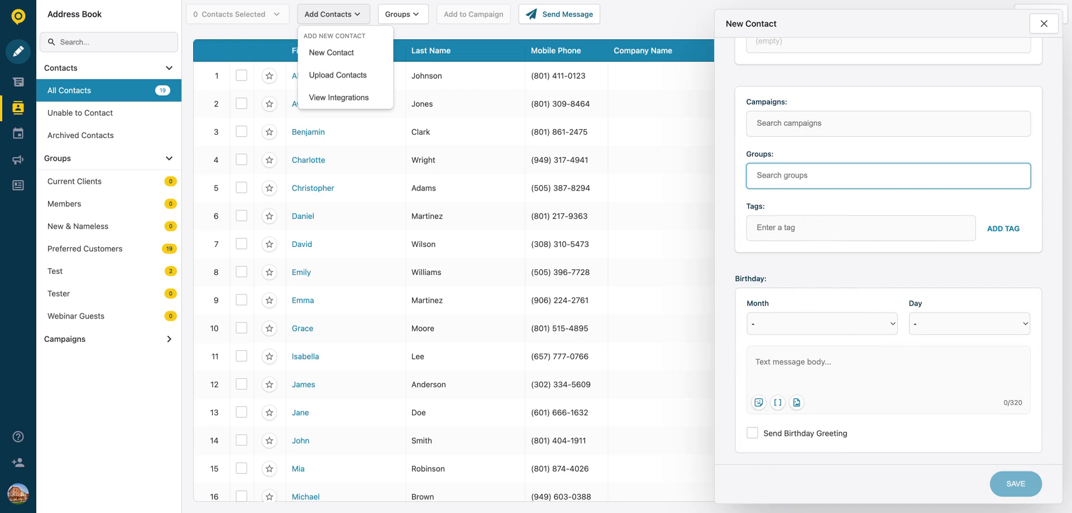
{"action": "type", "text": "Preferred Customers"}
{"action": "key", "text": "Return"}
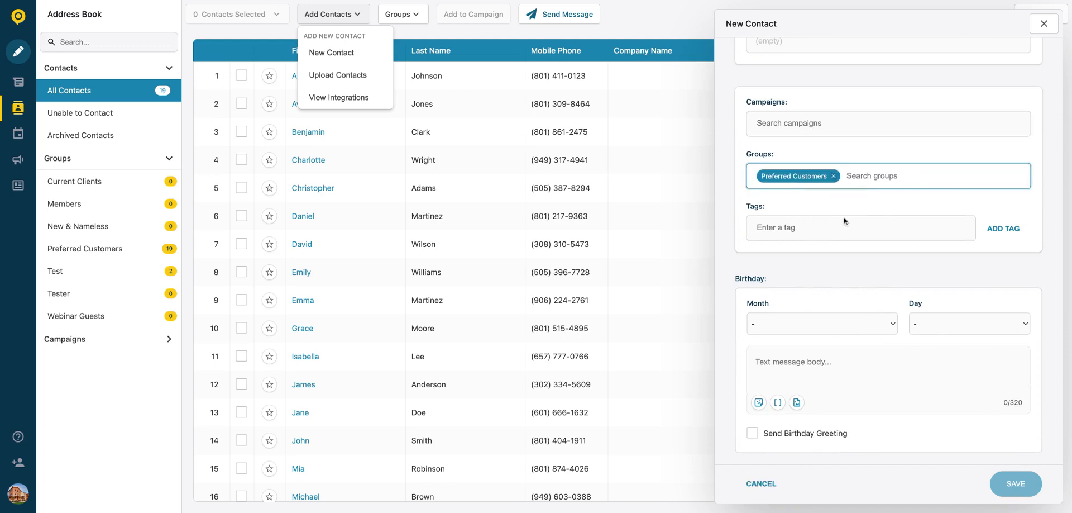
{"action": "scroll", "coordinate": [845, 222], "scroll_direction": "up", "scroll_amount": 8}
{"action": "scroll", "coordinate": [830, 207], "scroll_direction": "down", "scroll_amount": 8}
{"action": "left_click", "coordinate": [1050, 21]}
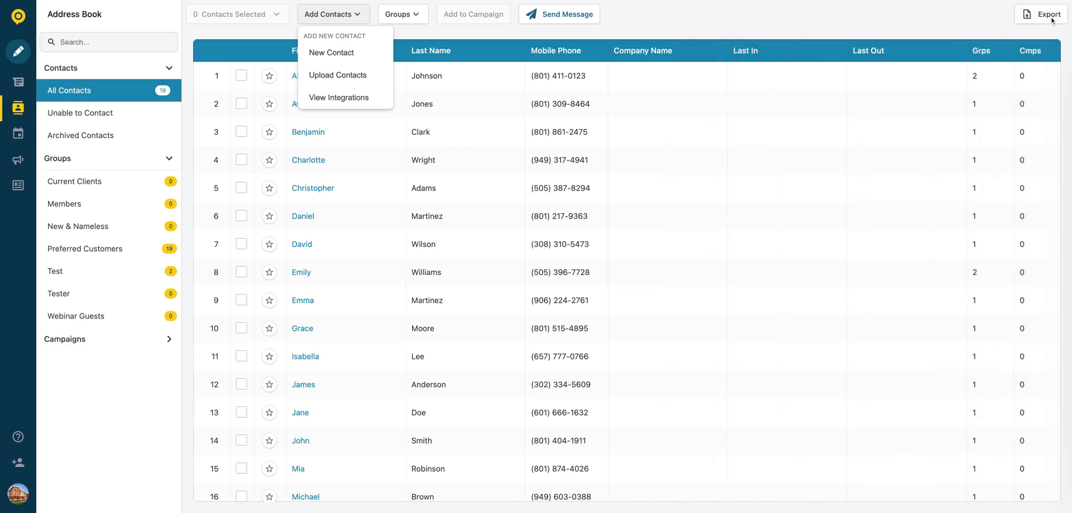
Step: Dismiss the add-contact options and view the third contact's details
{"action": "left_click", "coordinate": [447, 31]}
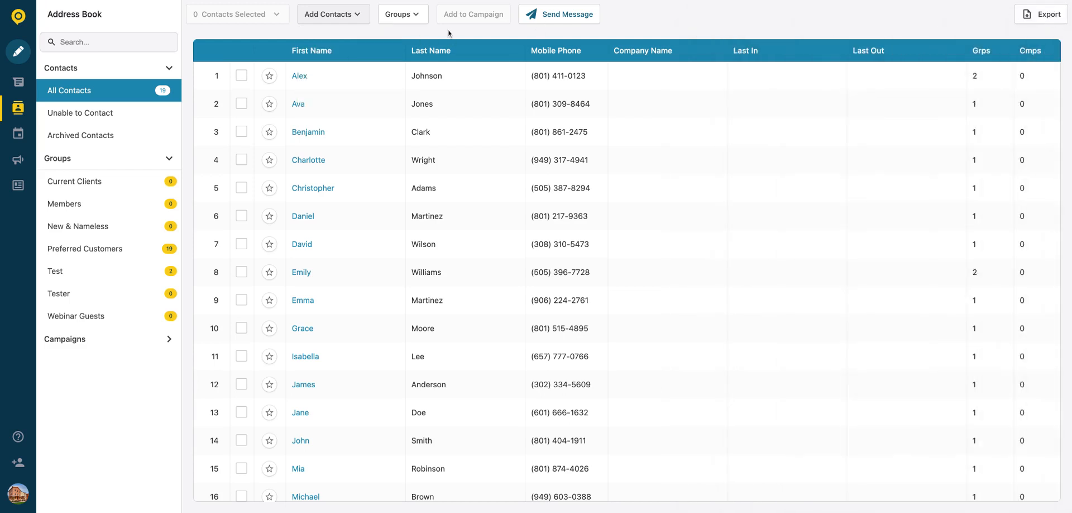
{"action": "left_click", "coordinate": [309, 133]}
{"action": "scroll", "coordinate": [791, 244], "scroll_direction": "down", "scroll_amount": 10}
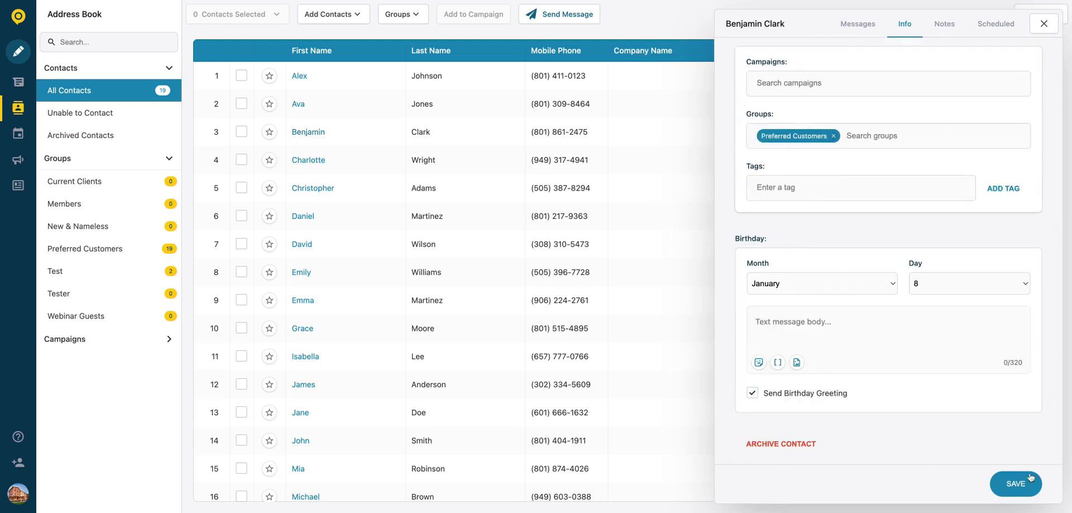
Step: Close the contact's details and bring up help's 'Still need help?' page on e-mailing support
{"action": "left_click", "coordinate": [1043, 23]}
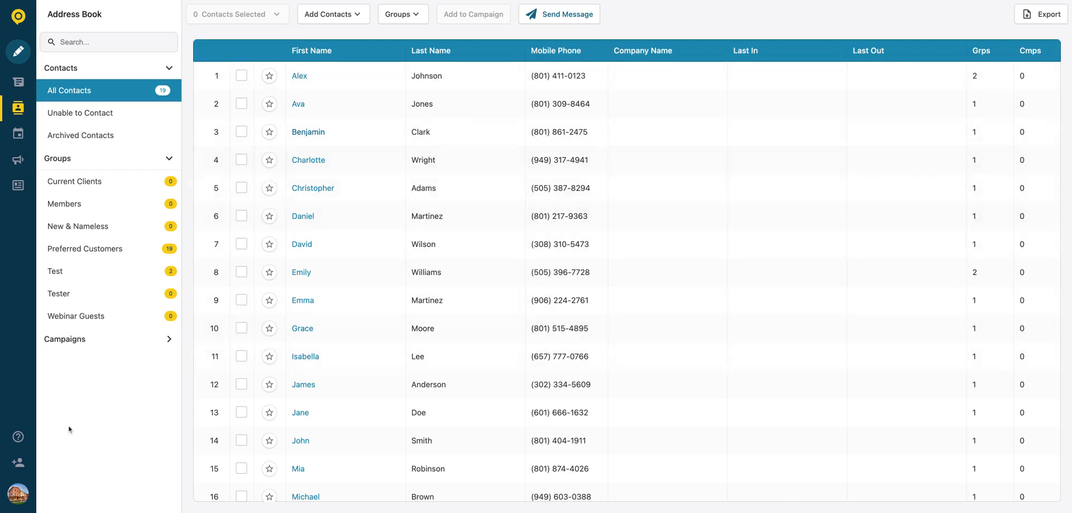
{"action": "left_click", "coordinate": [18, 436]}
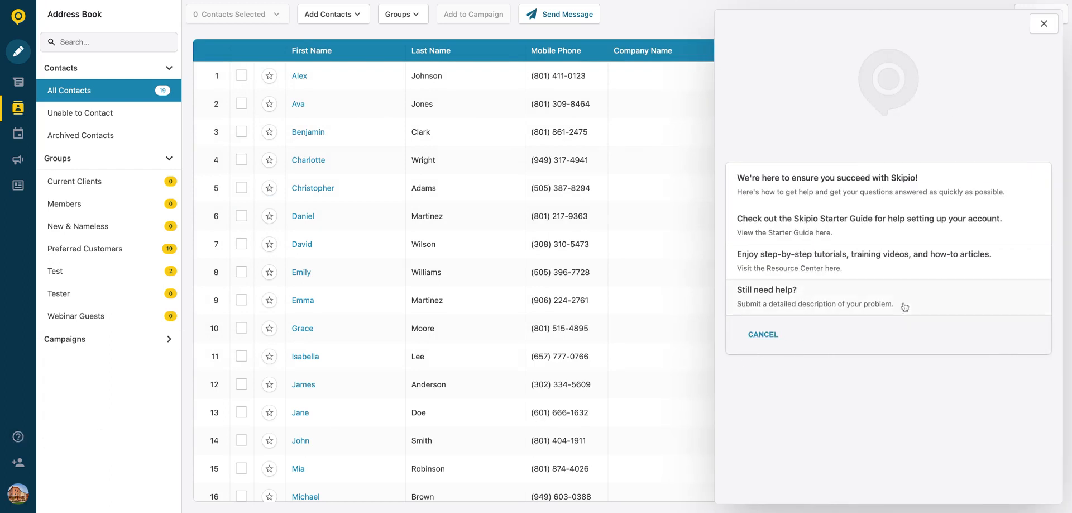
{"action": "left_click", "coordinate": [836, 298]}
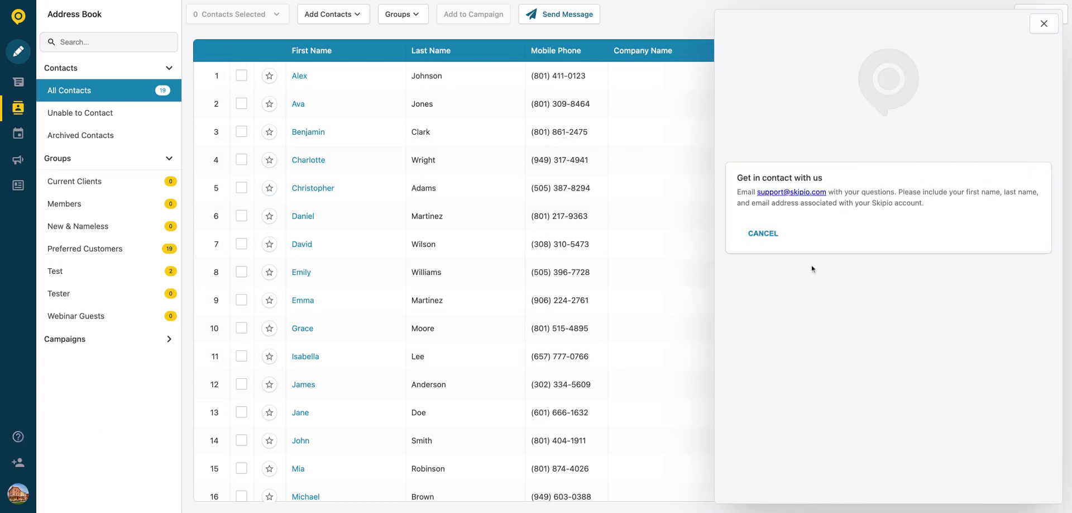